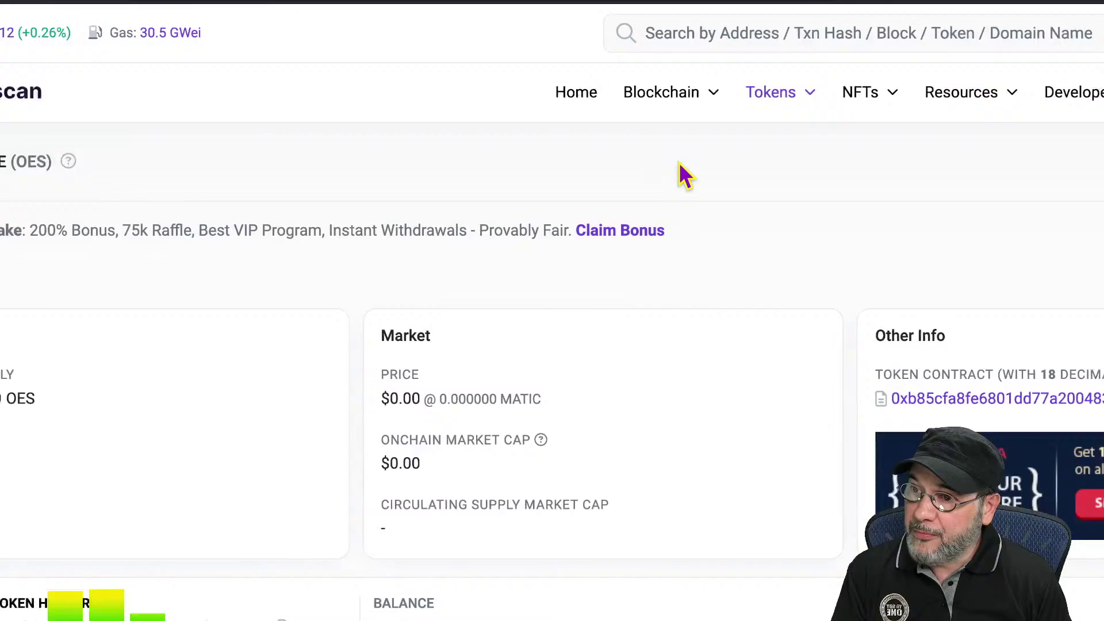
- Look up the pasted transaction hash on PolygonScan to show its 1.24 OES transfer details
left_click(686, 32)
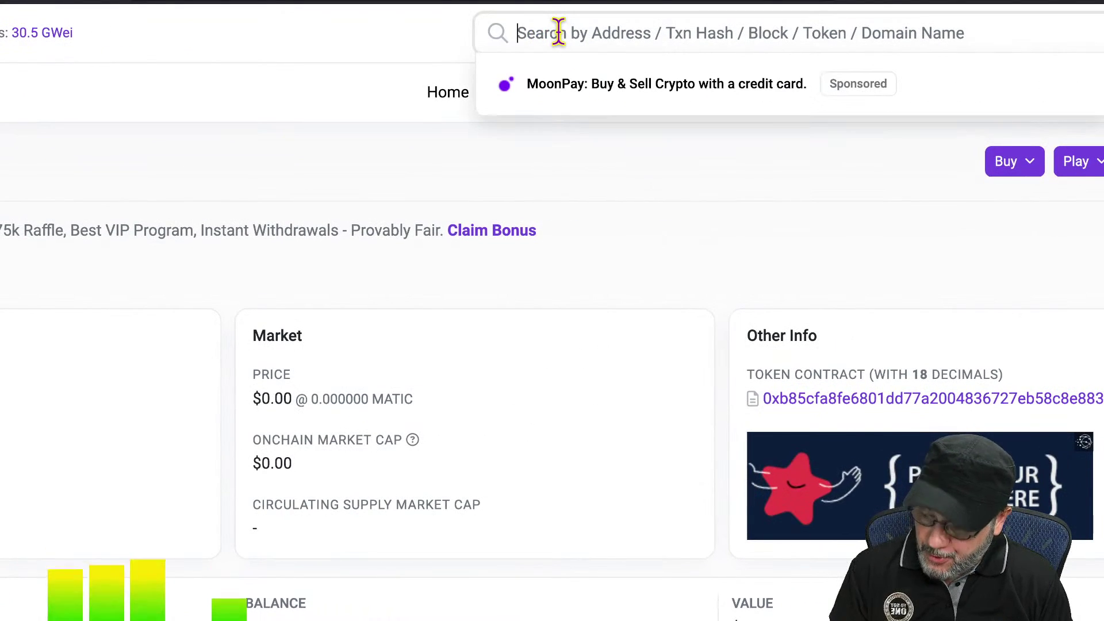
type("0x43e235a7e55d76349ca461ab1219f4e9bd26851ef7c6ffcb9a83ee1596f5d020")
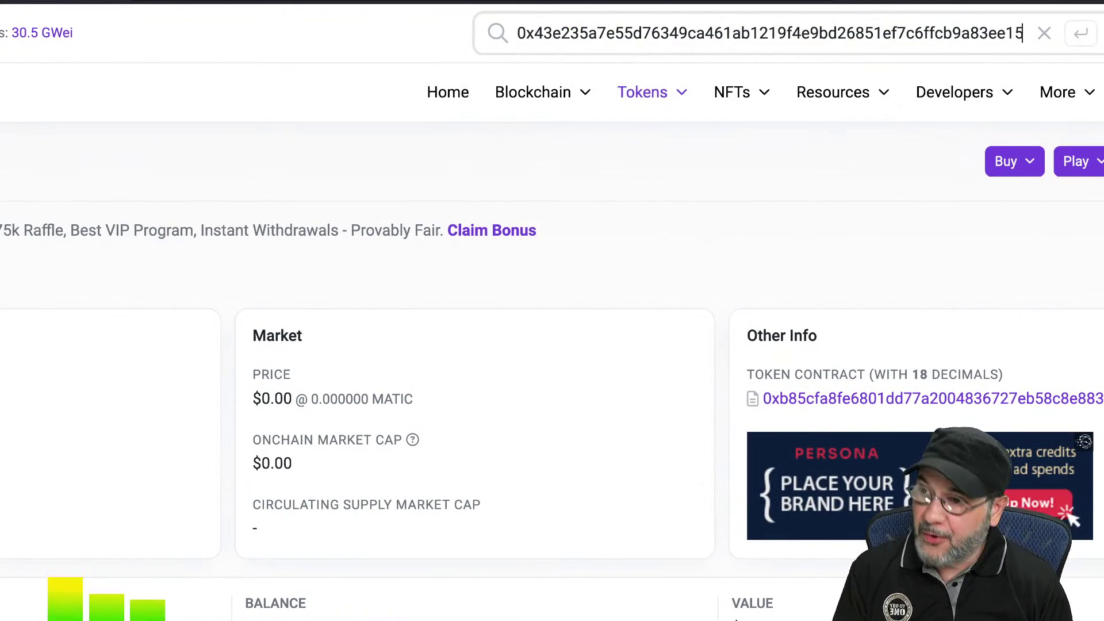
key("Return")
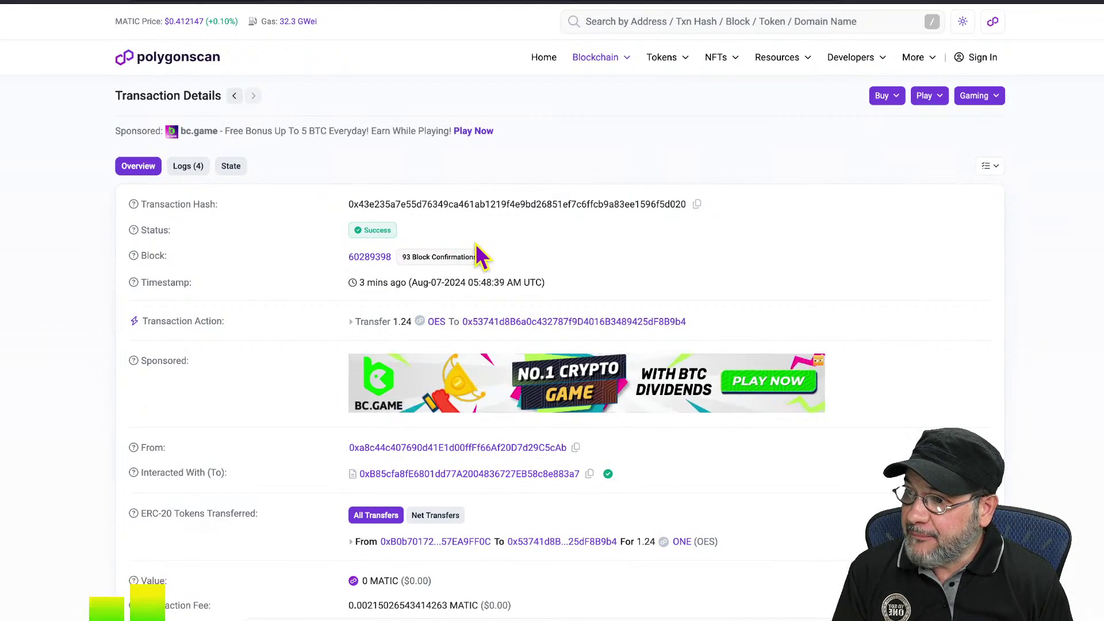
mouse_move(476, 258)
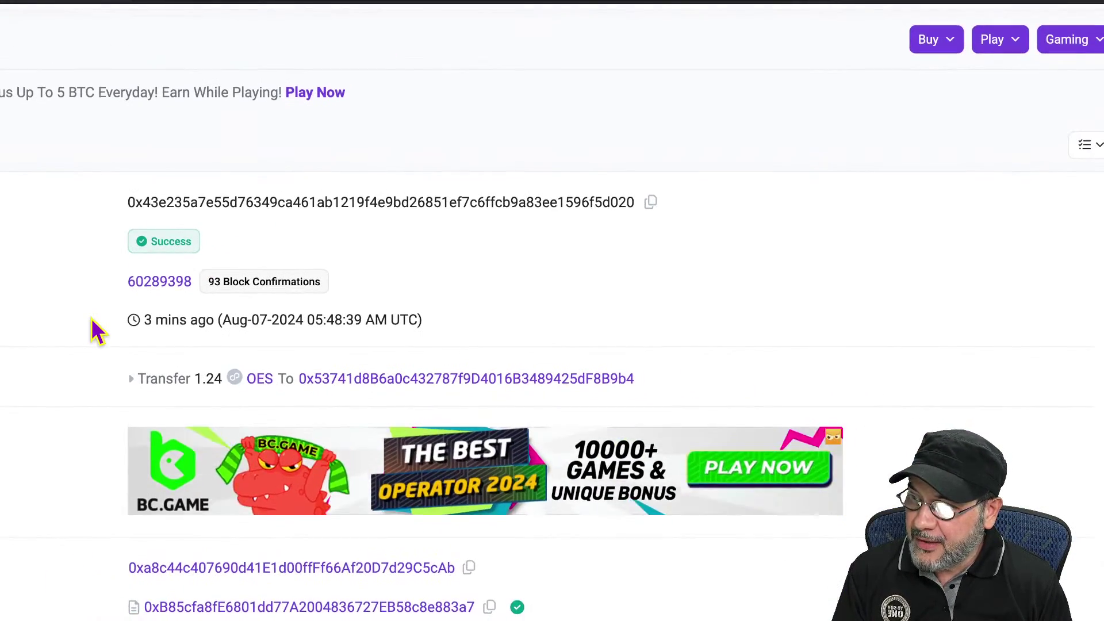
- Review the 1.24 OES transfer details and open the token page filtered to the recipient address
scroll(91, 317, "down", 3)
scroll(91, 317, "left", 6)
scroll(91, 317, "down", 2)
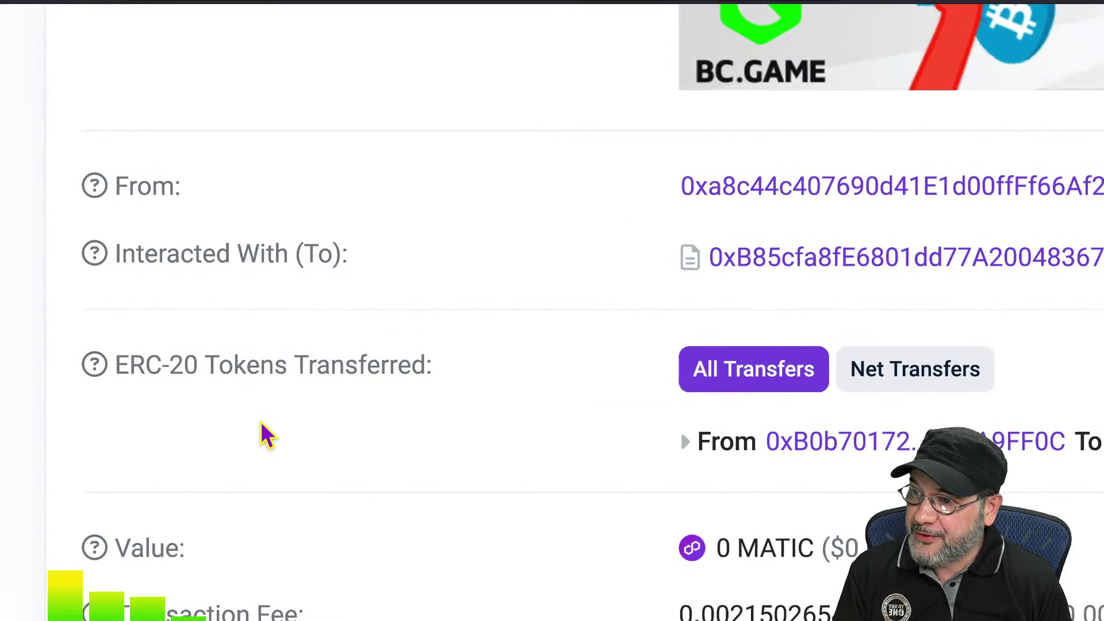
scroll(442, 393, "right", 4)
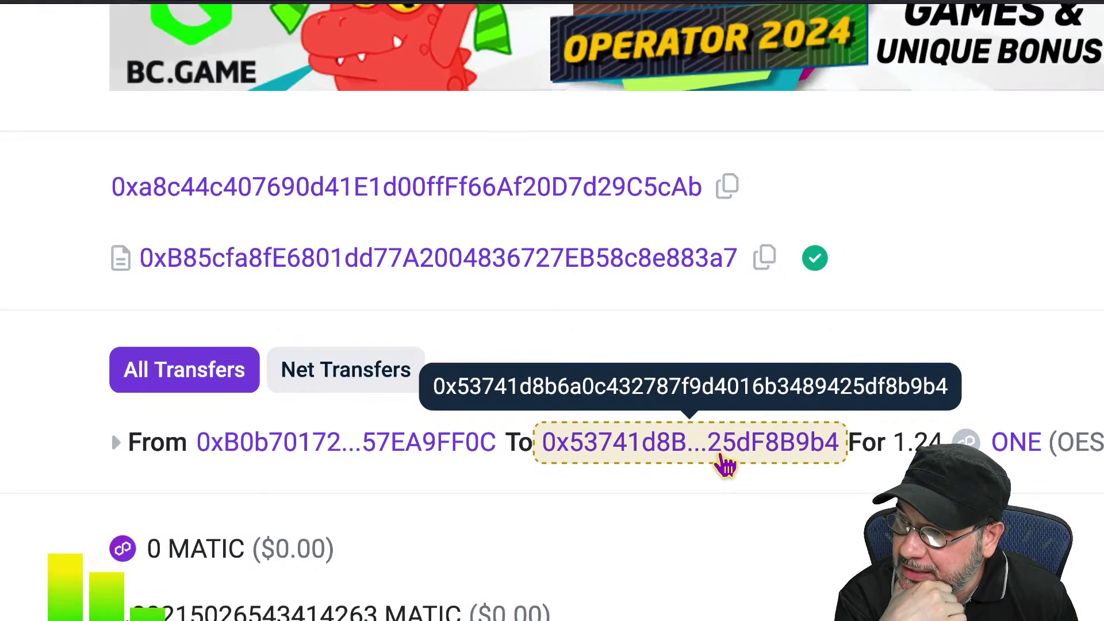
scroll(725, 465, "up", 9)
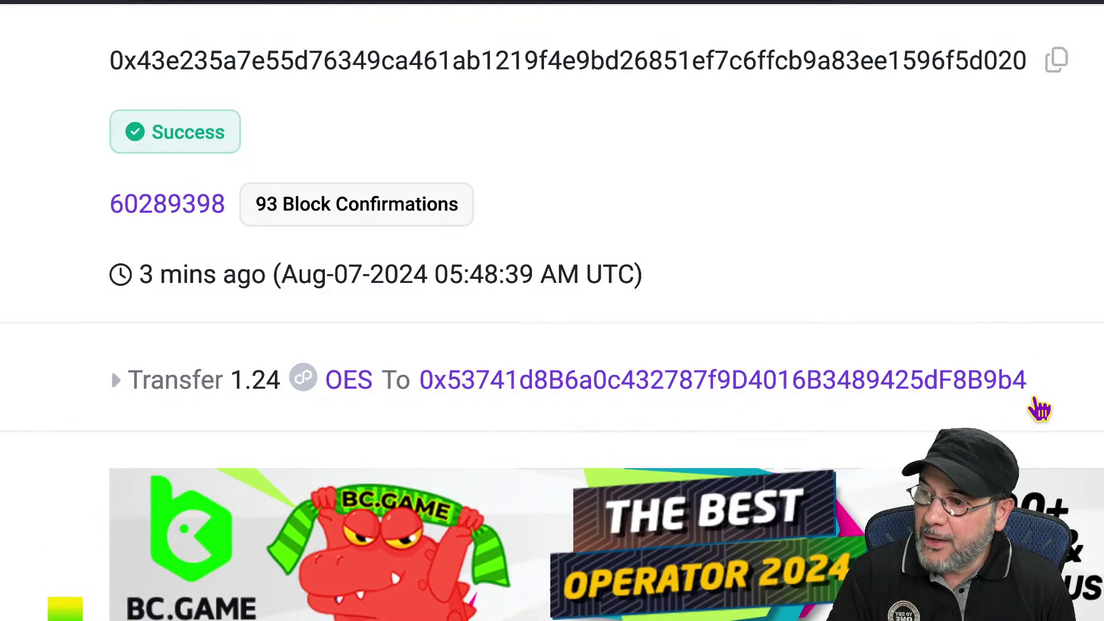
scroll(1035, 408, "down", 10)
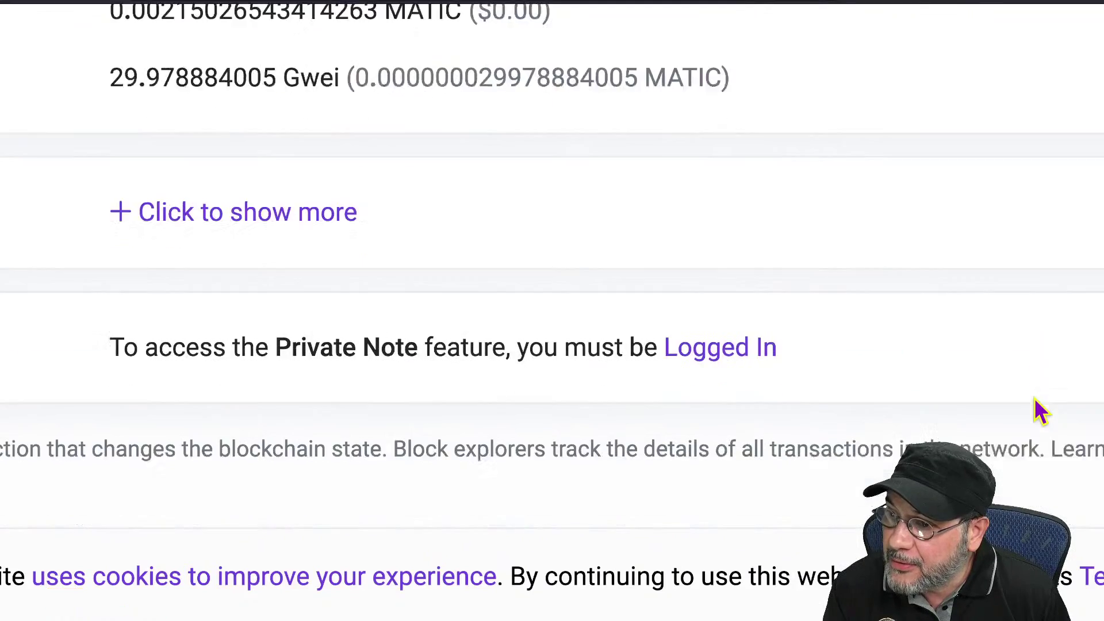
scroll(1041, 411, "down", 10)
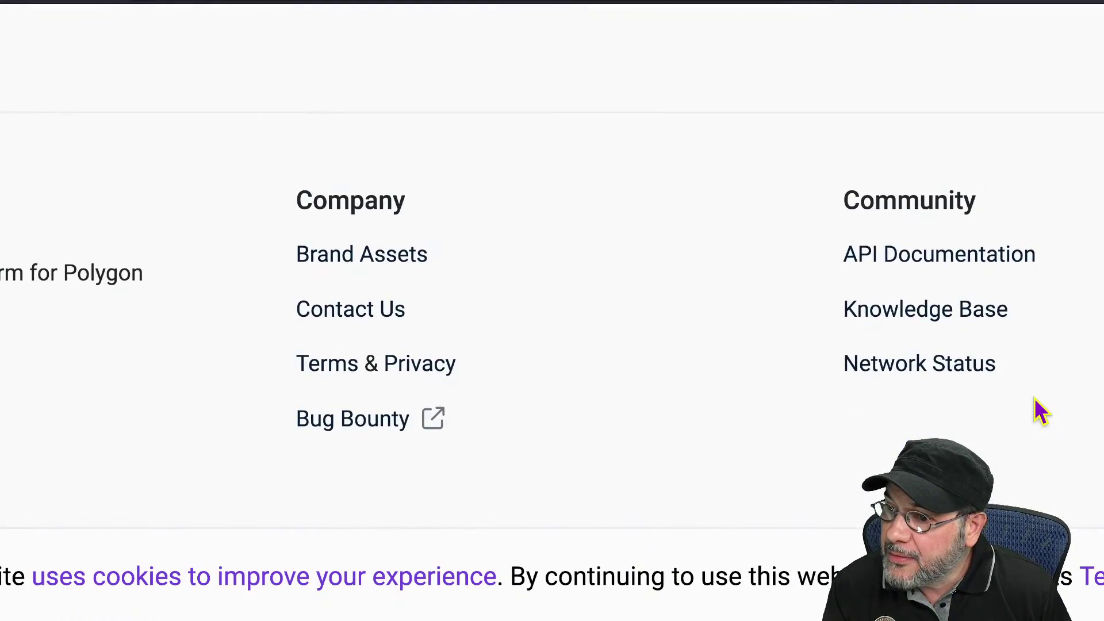
scroll(1041, 413, "up", 10)
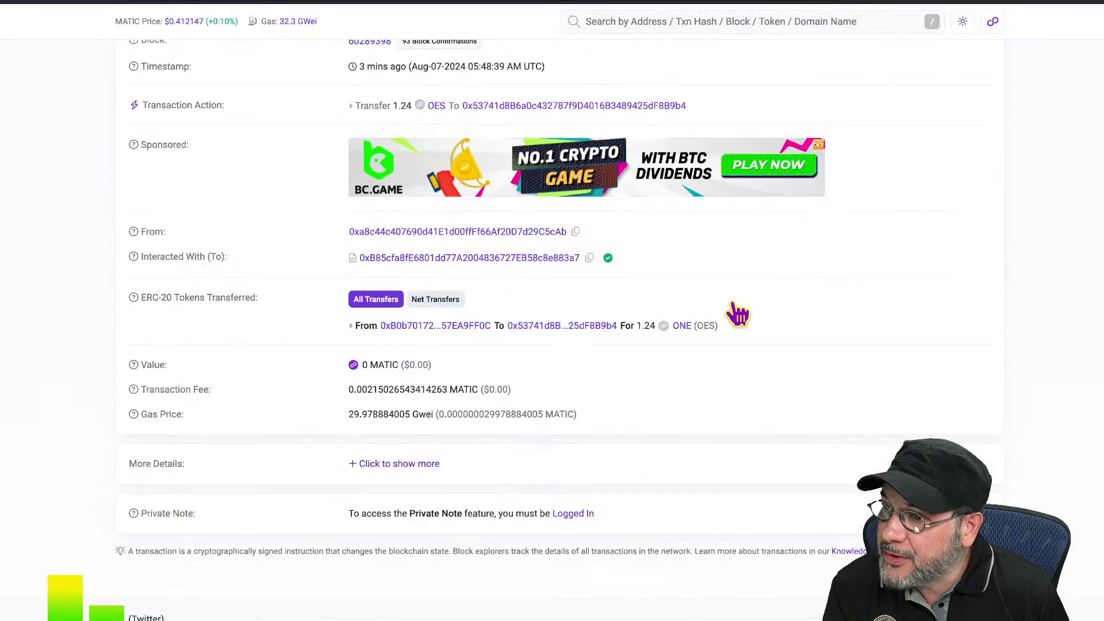
scroll(738, 314, "up", 4)
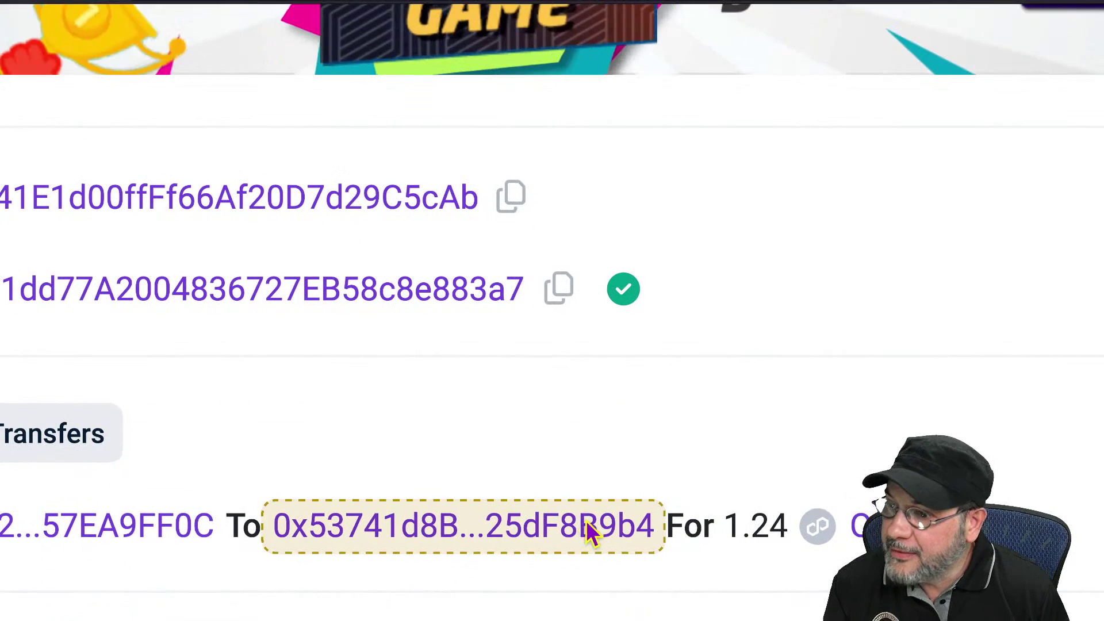
left_click(588, 524)
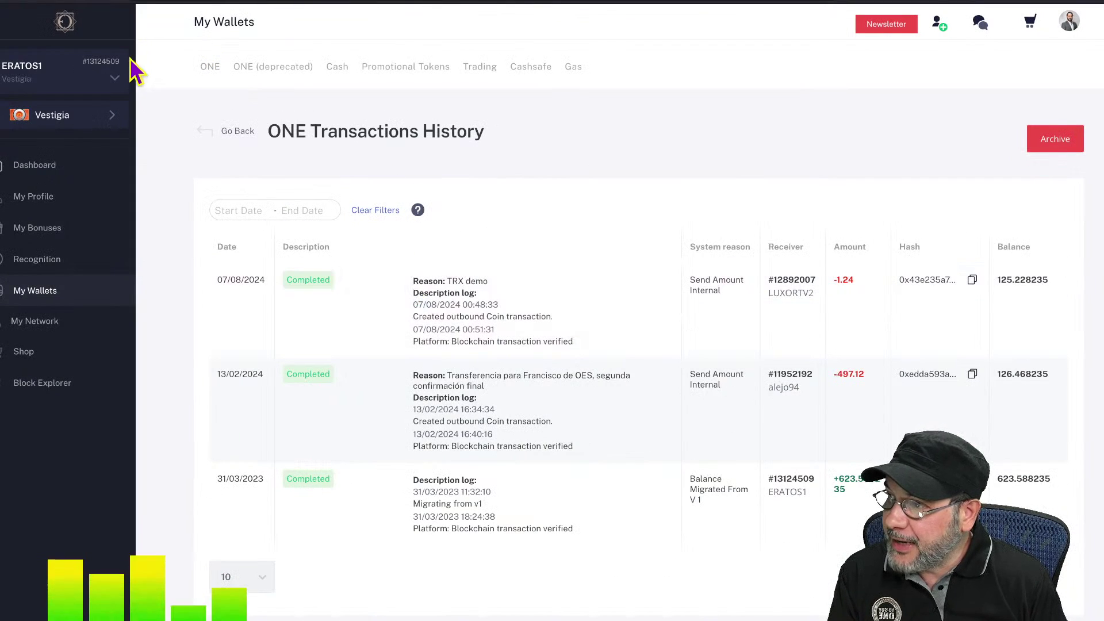
- Switch the back office to the receiving account, showing the +1.24 ONE entry and 335.274289 balance
left_click(73, 72)
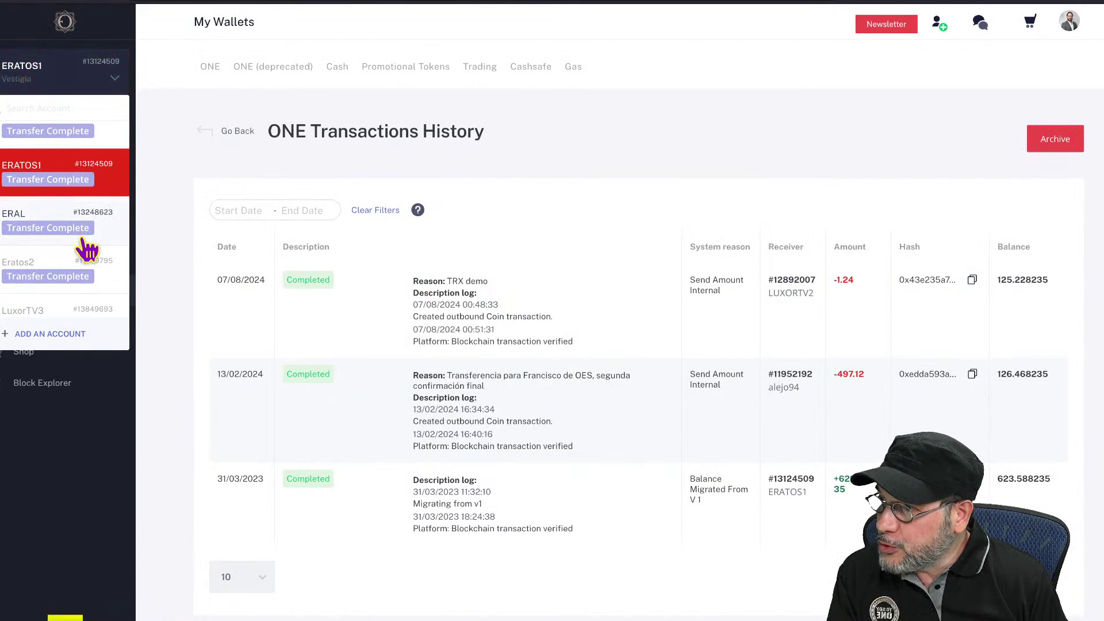
scroll(87, 248, "down", 5)
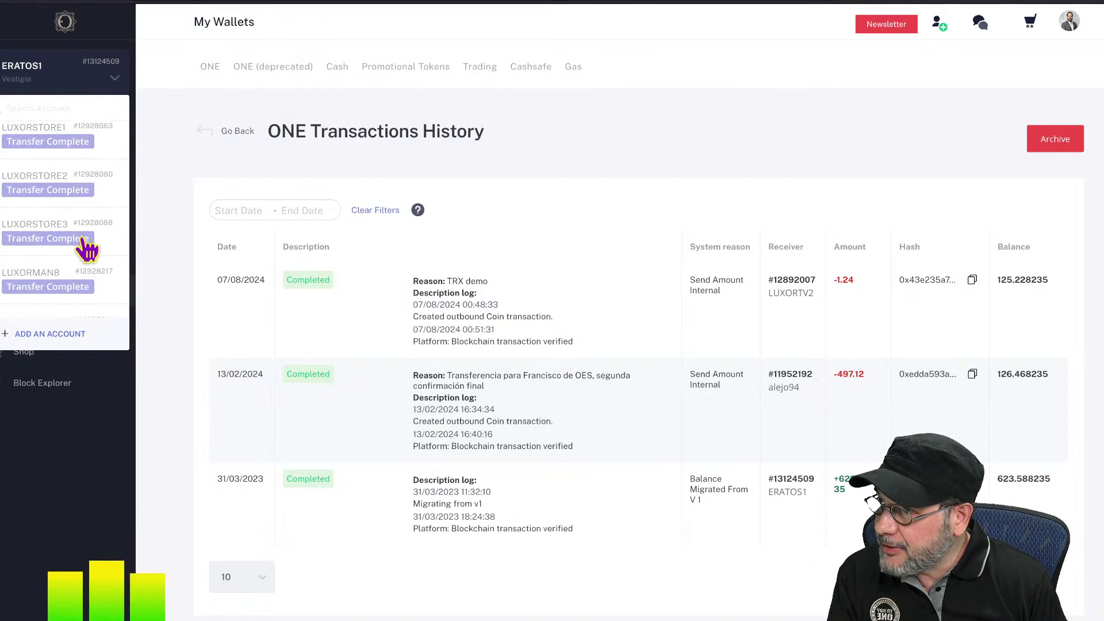
scroll(86, 249, "up", 3)
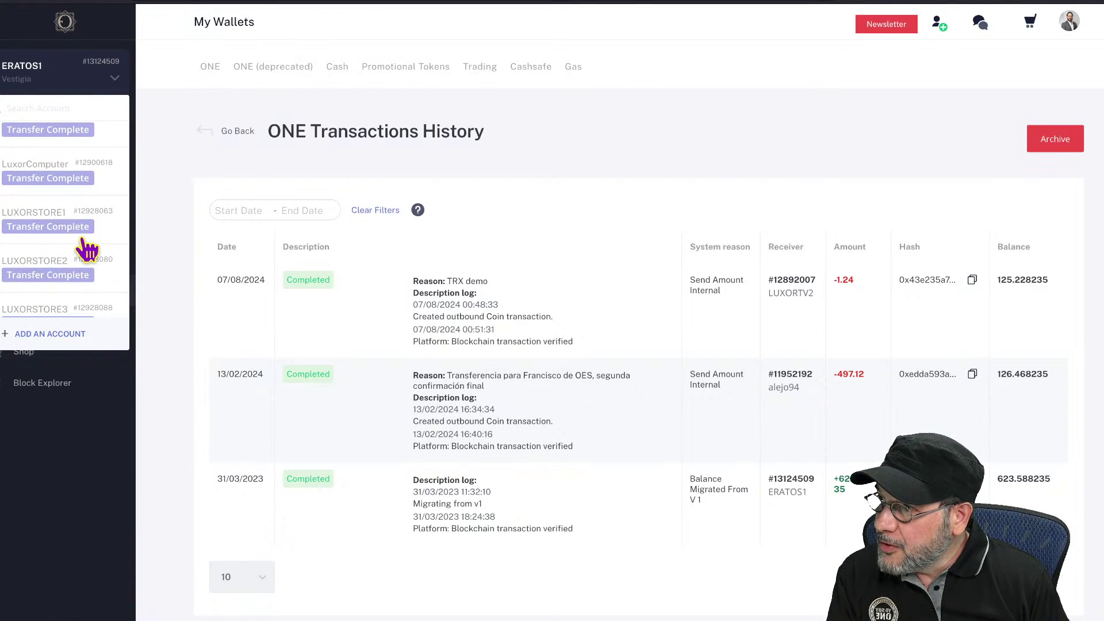
scroll(86, 248, "down", 5)
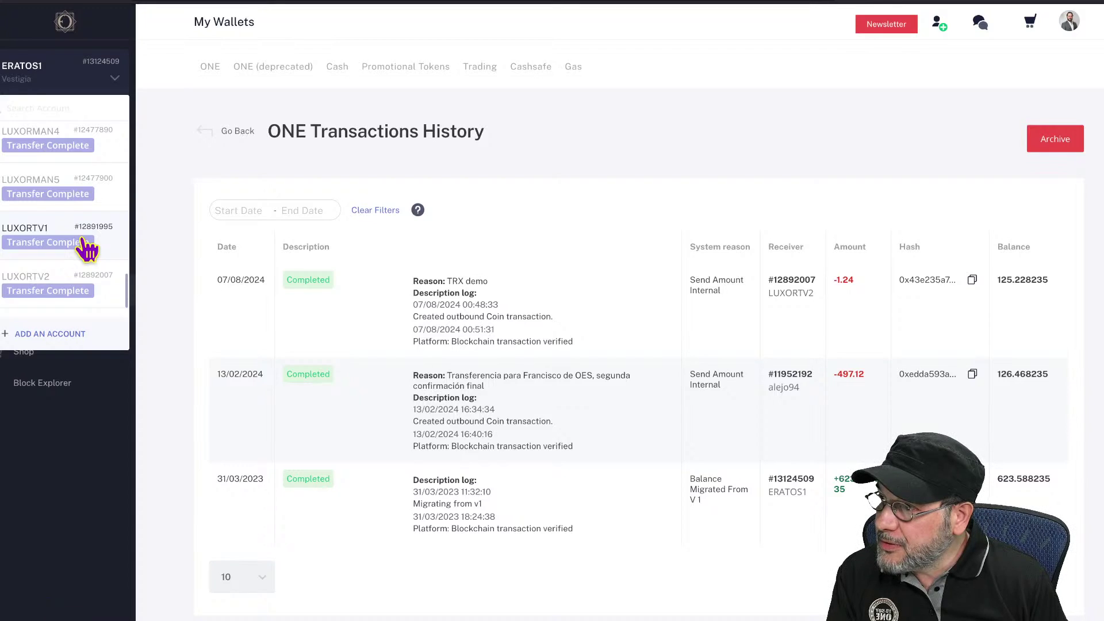
left_click(75, 287)
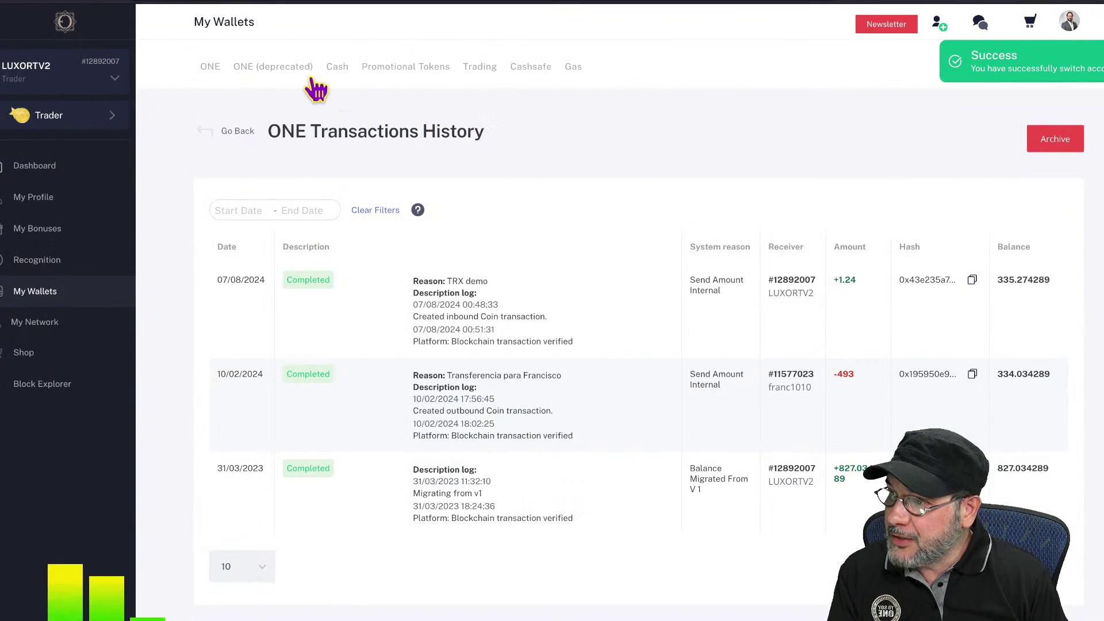
- Show the ONE wallet tab, then copy the holder address from PolygonScan's filtered token page
left_click(214, 69)
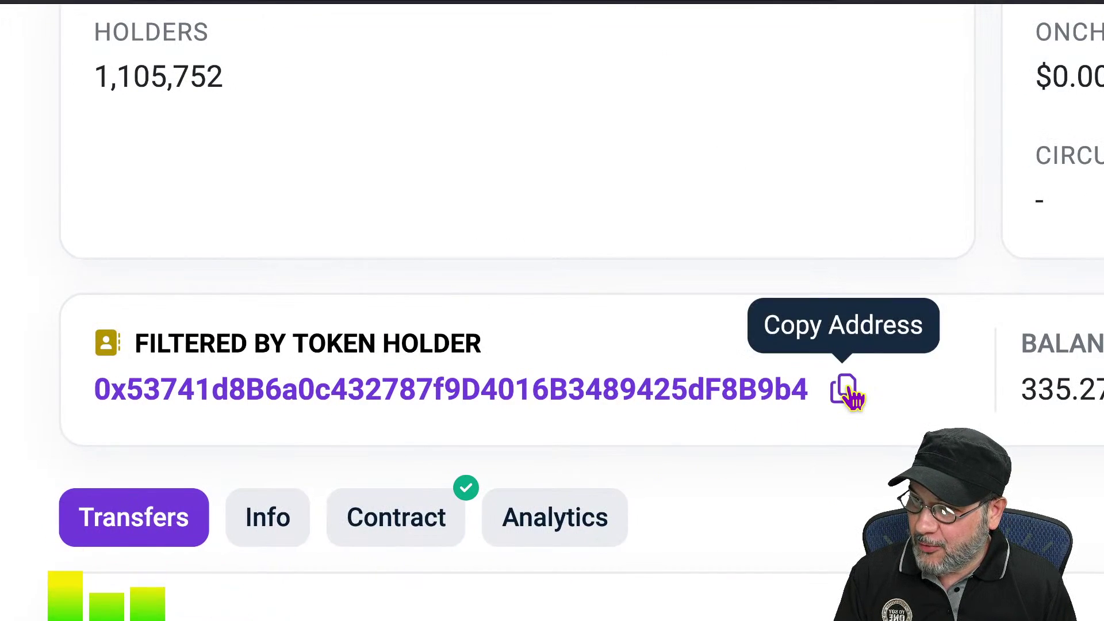
left_click(846, 390)
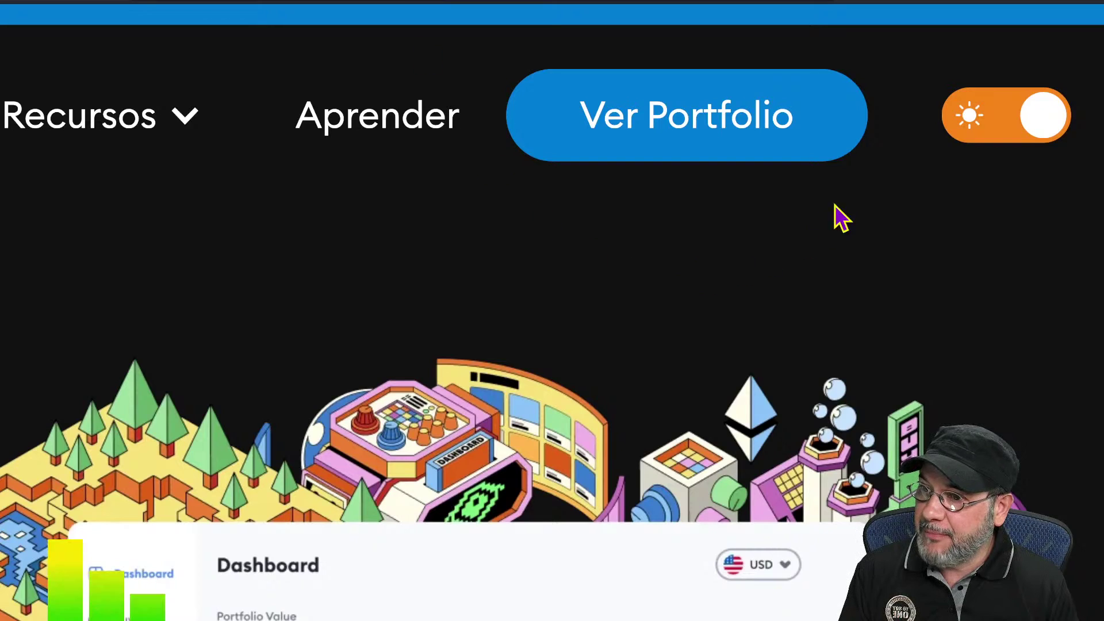
- Open the Portfolio dashboard via Ver Portfolio and start adding an account with the + beside Accounts
left_click(671, 131)
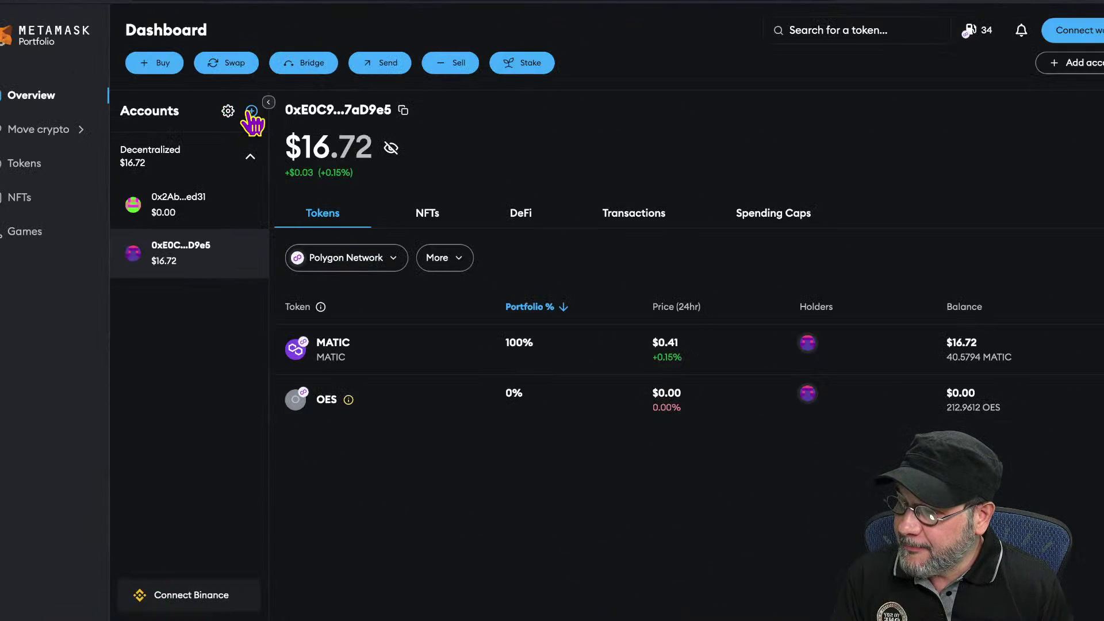
left_click(251, 111)
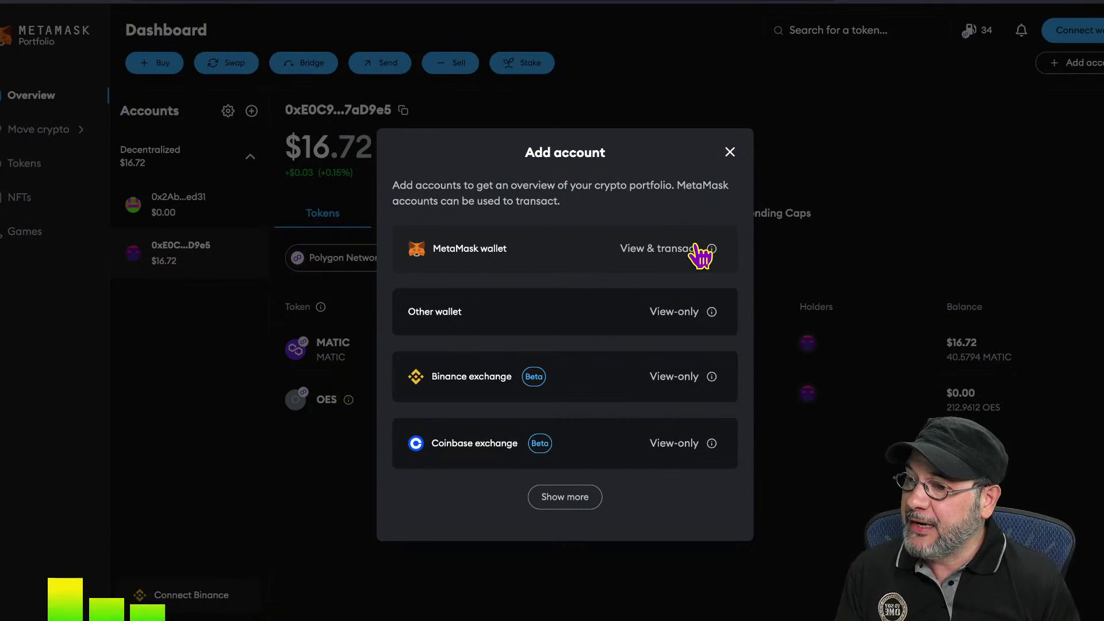
- Link the copied wallet address as an Other wallet (View-only) account
left_click(661, 313)
left_click(584, 346)
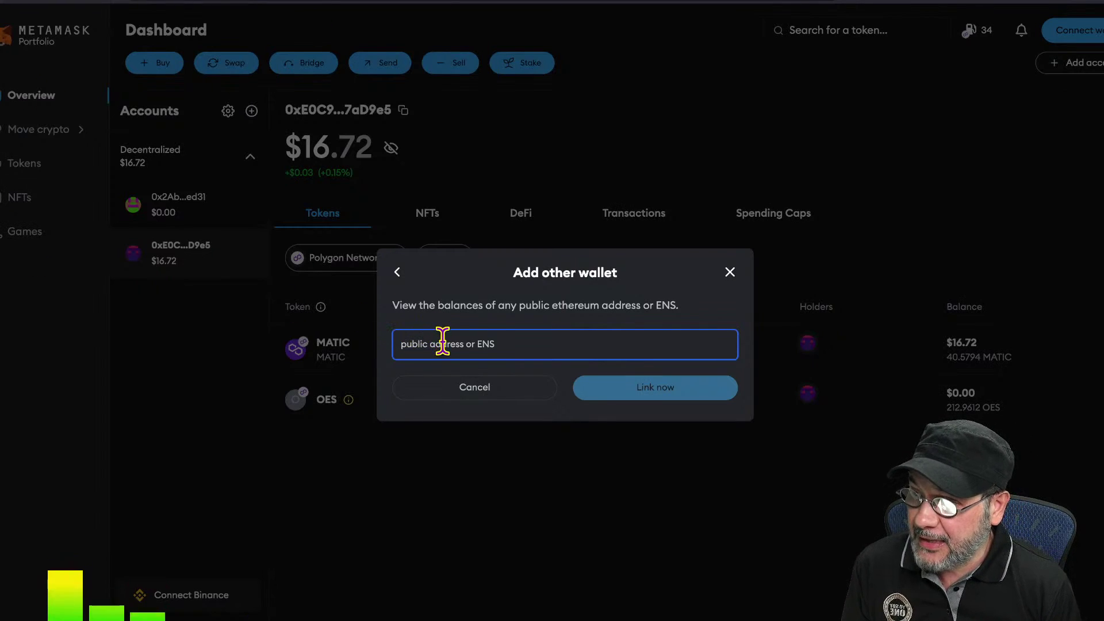
key("ctrl+v")
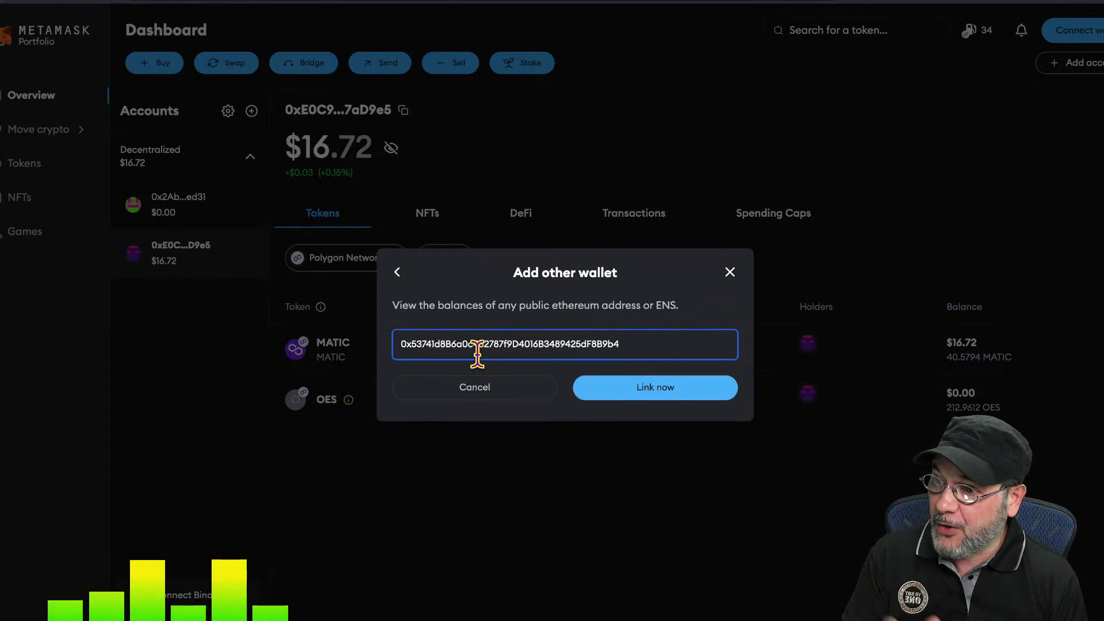
left_click(686, 395)
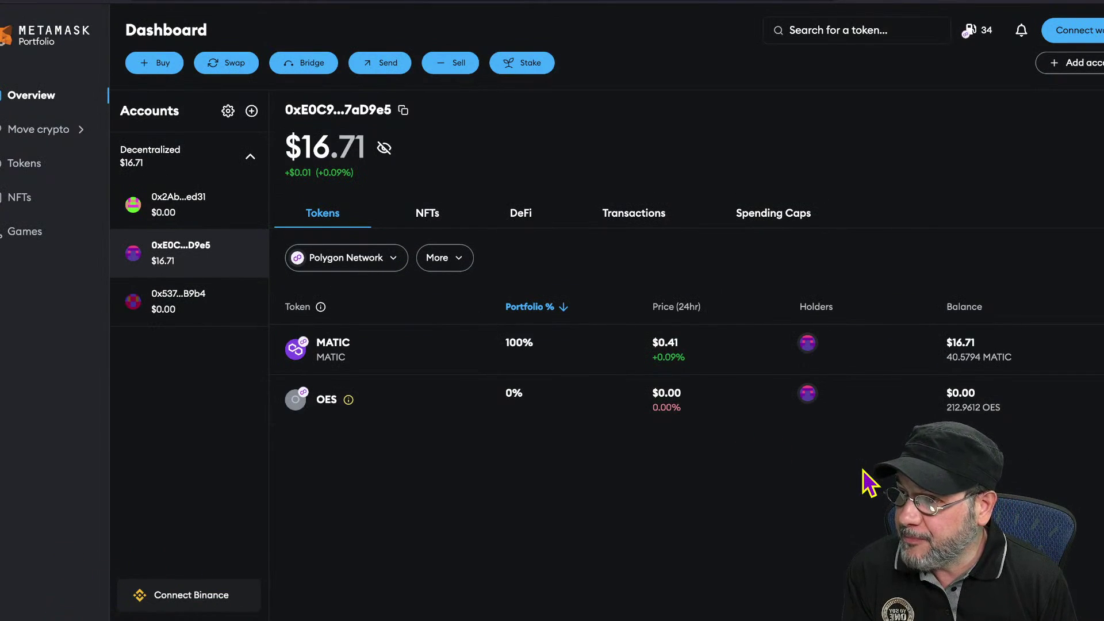
left_click(198, 305)
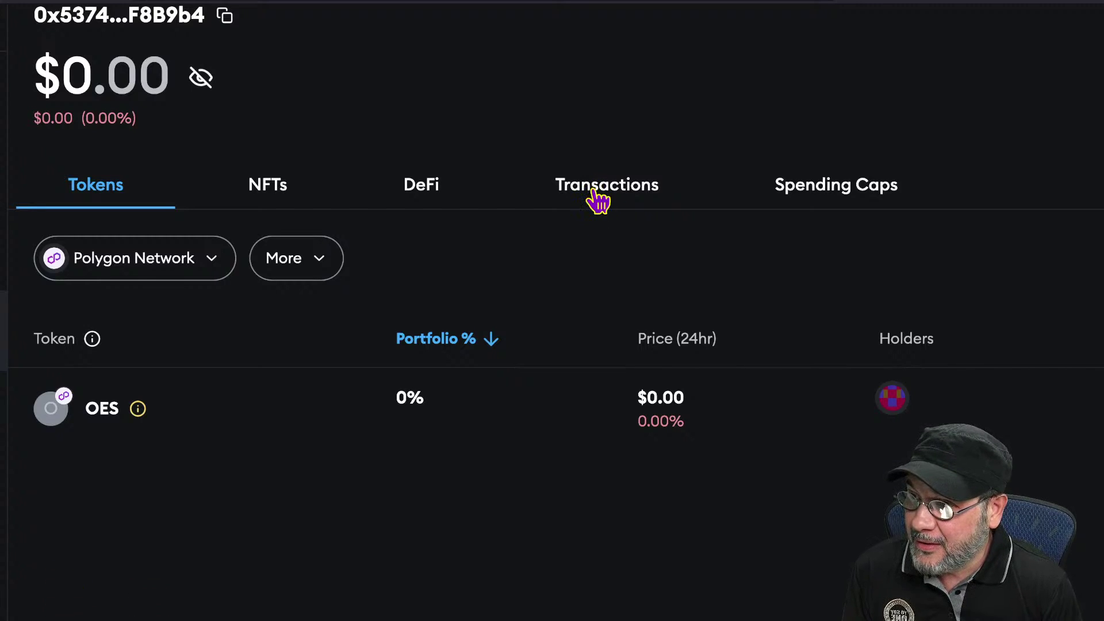
left_click(598, 201)
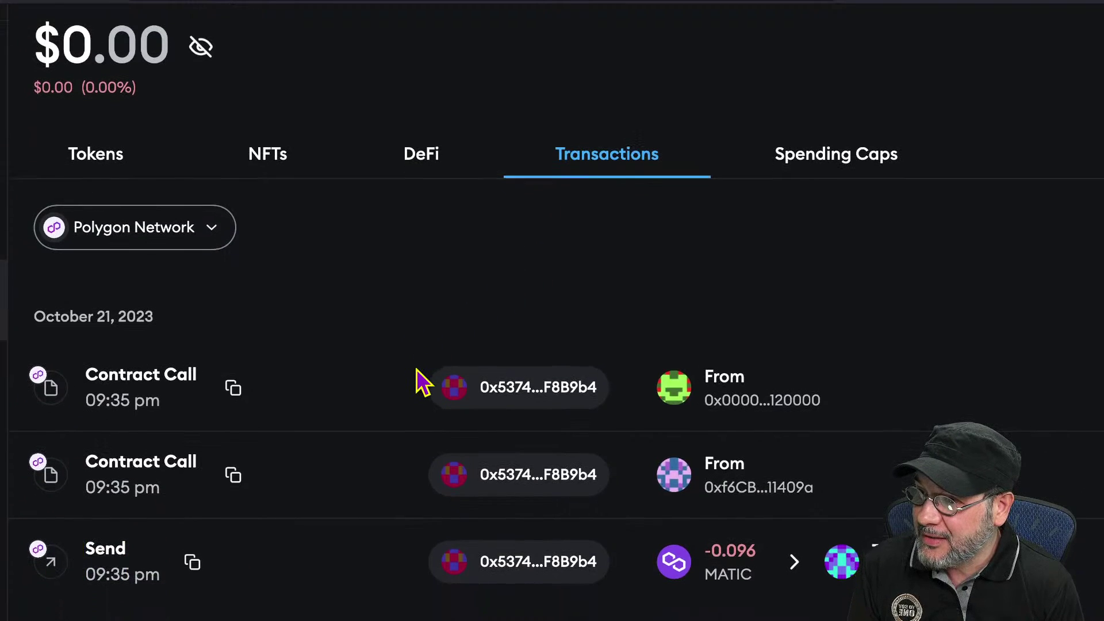
scroll(415, 383, "down", 3)
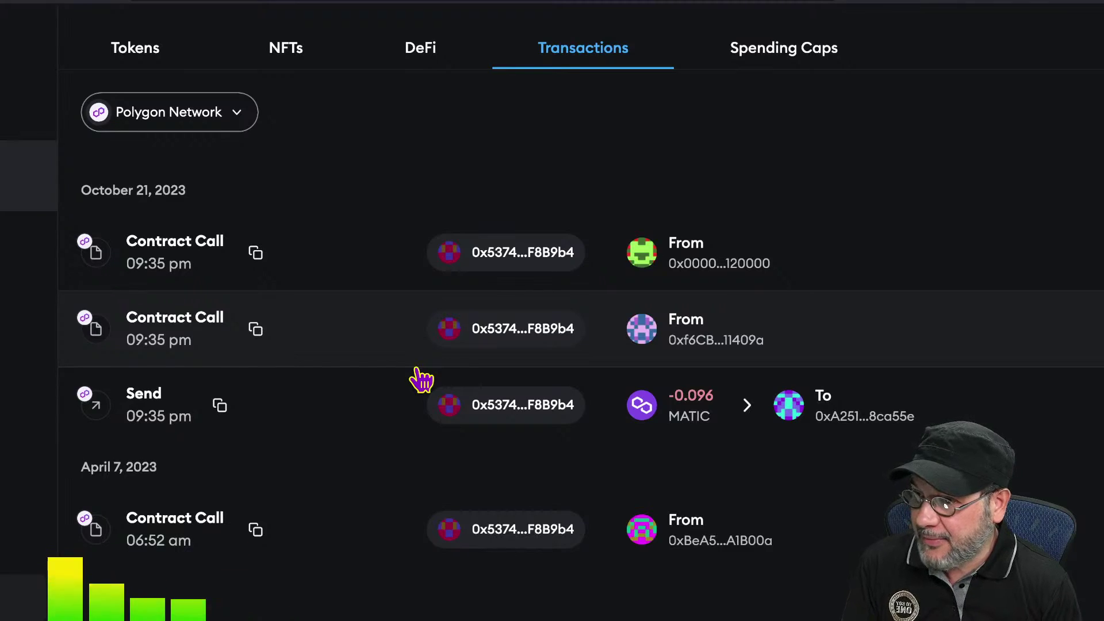
scroll(422, 379, "down", 1)
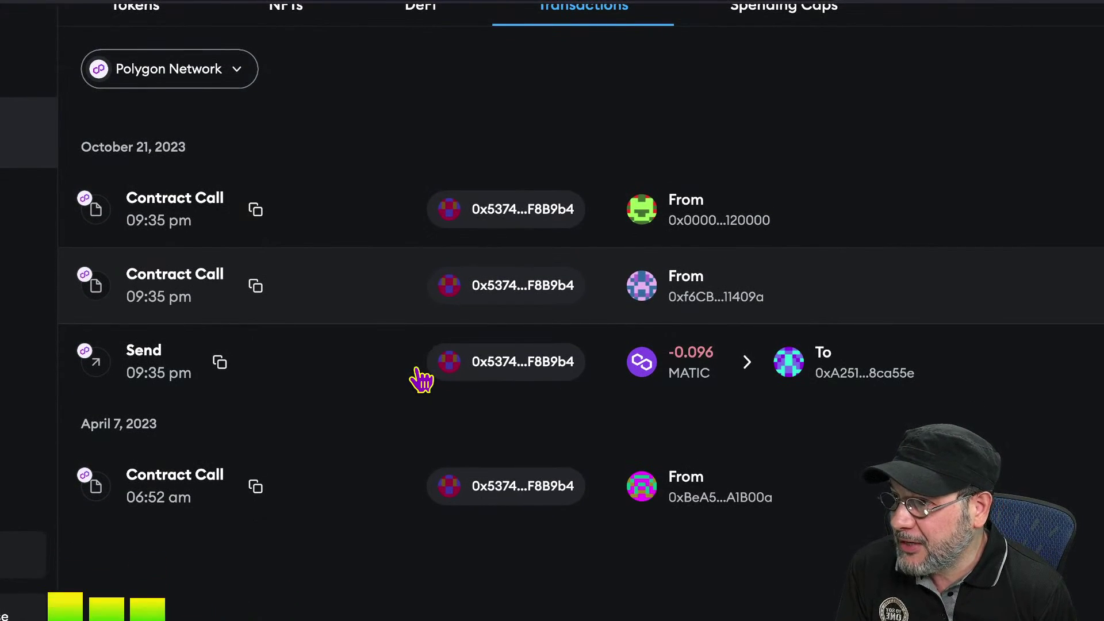
scroll(421, 379, "up", 4)
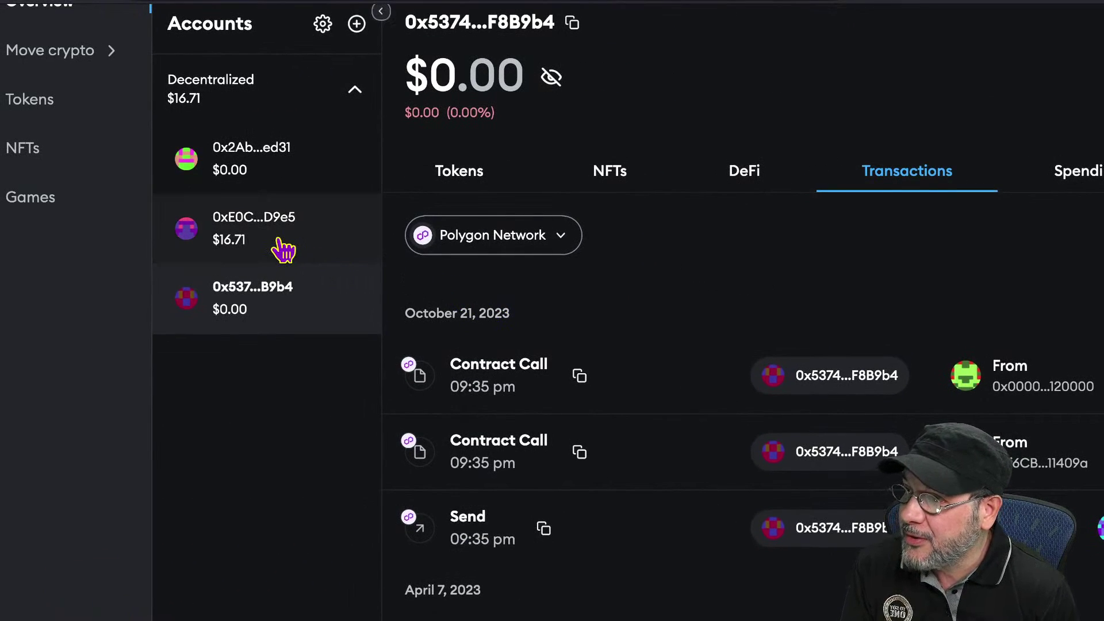
left_click(281, 247)
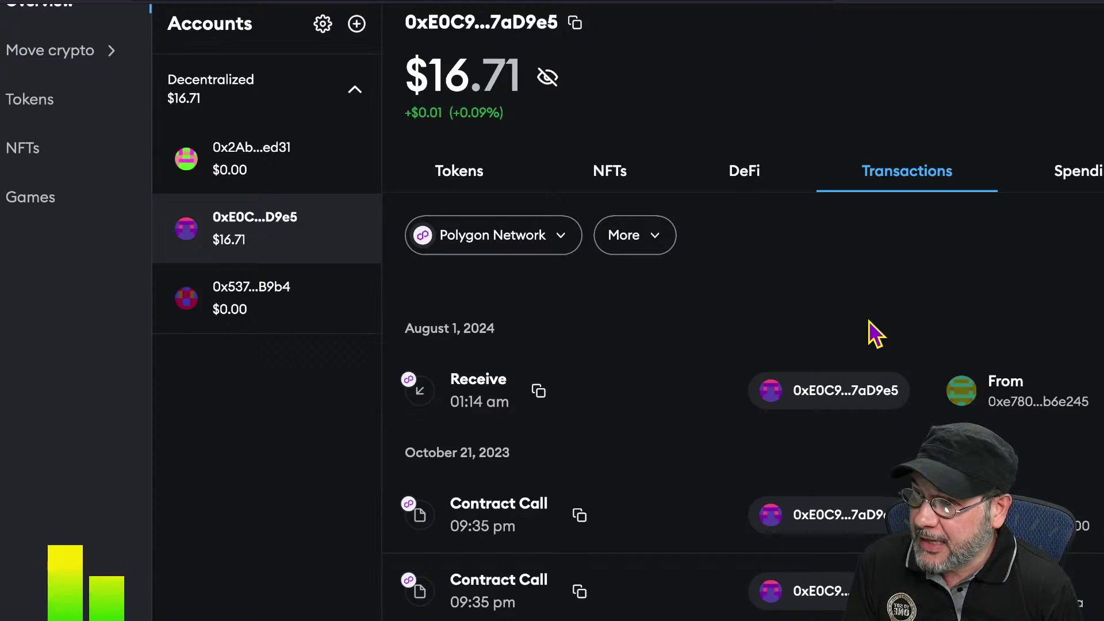
scroll(1031, 333, "down", 3)
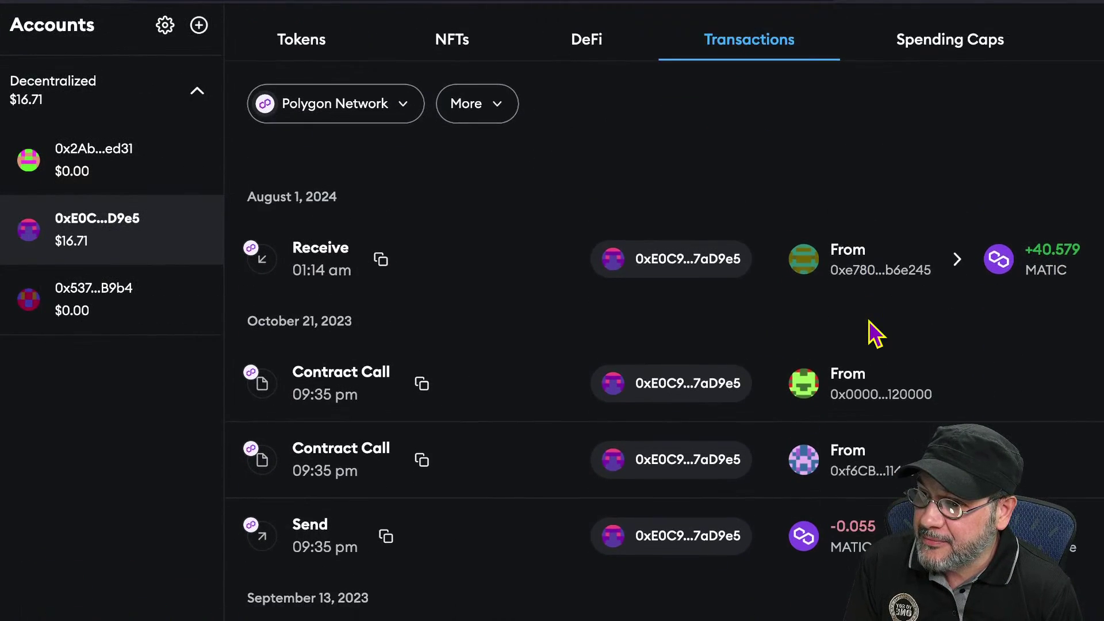
scroll(874, 328, "down", 3)
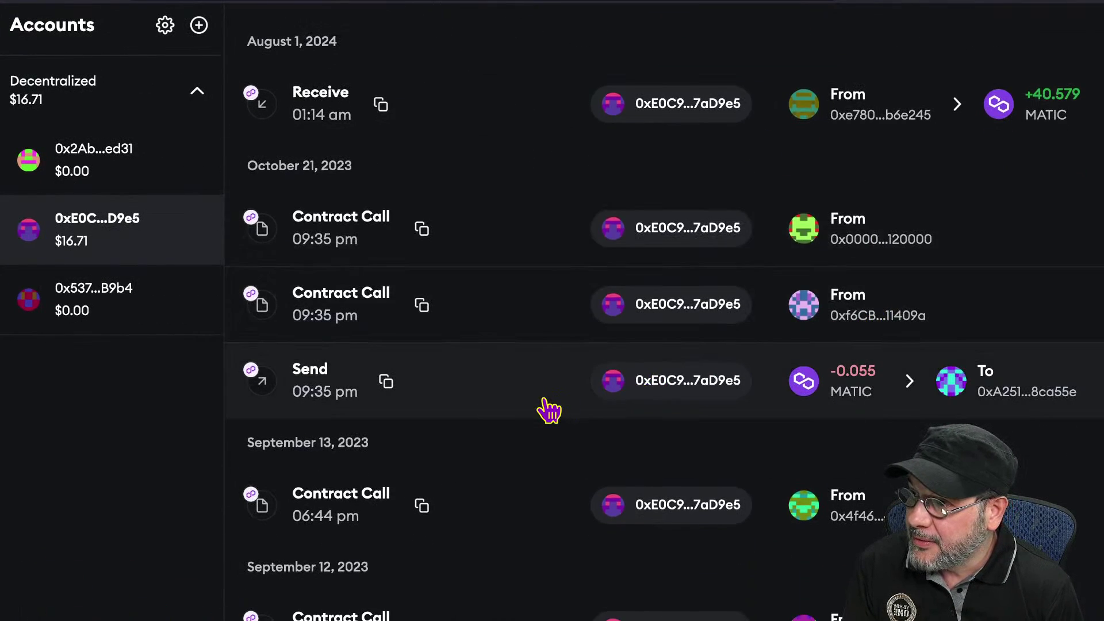
scroll(549, 410, "down", 2)
scroll(547, 408, "down", 2)
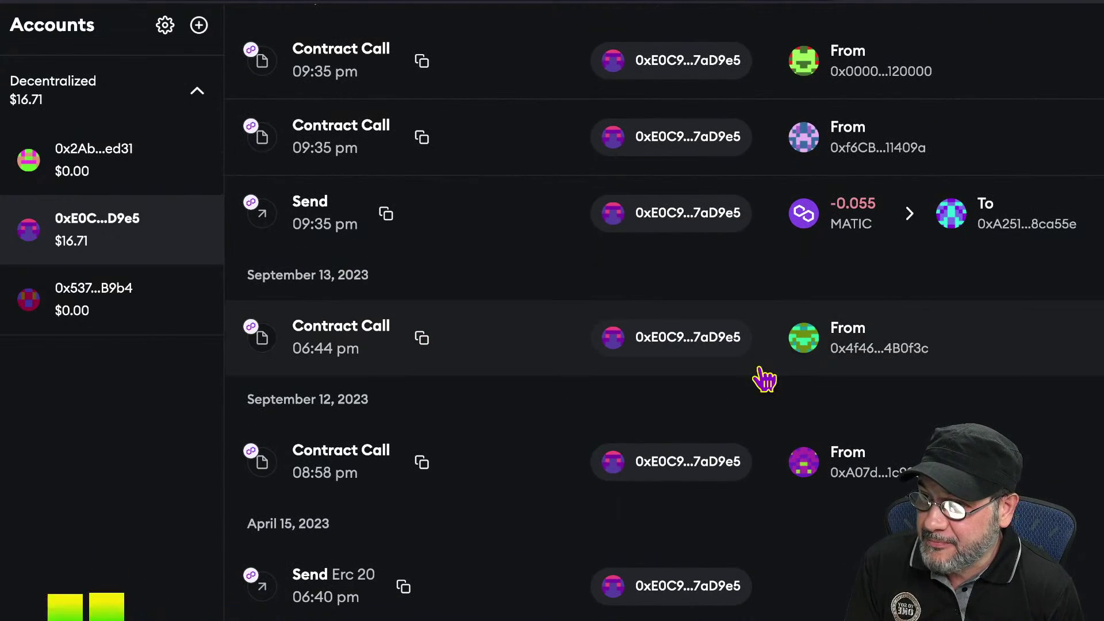
mouse_move(661, 351)
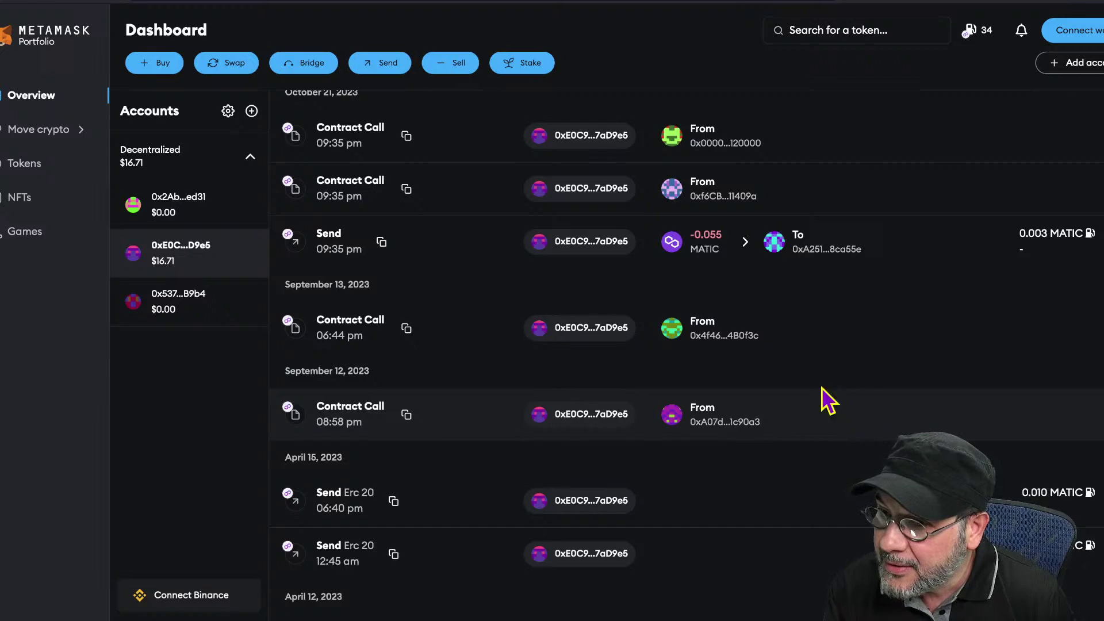
scroll(802, 493, "down", 3)
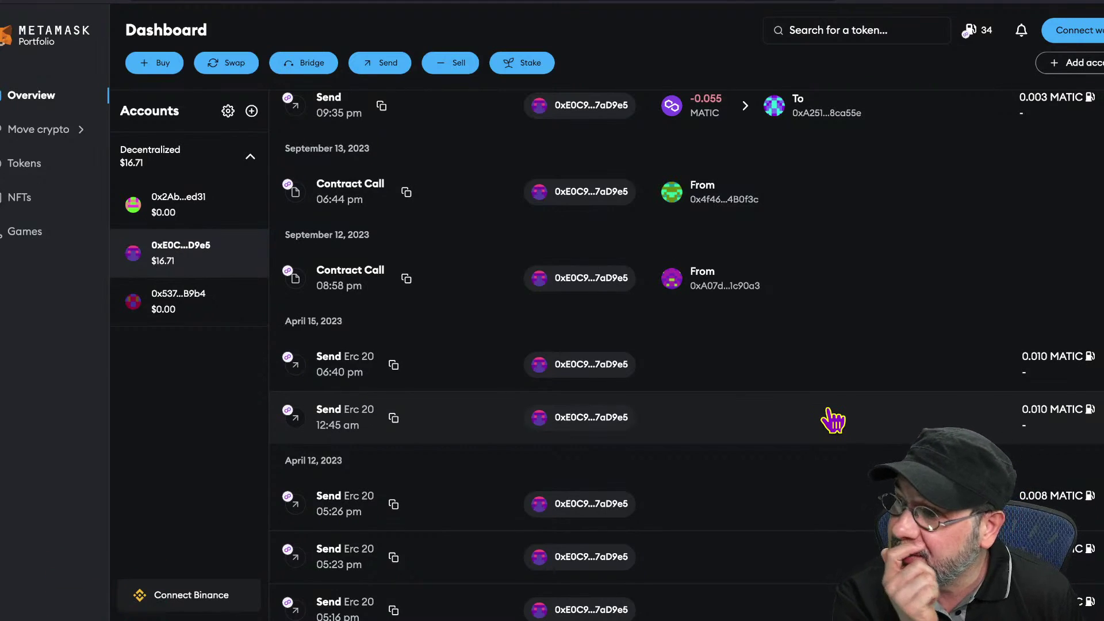
scroll(832, 420, "down", 2)
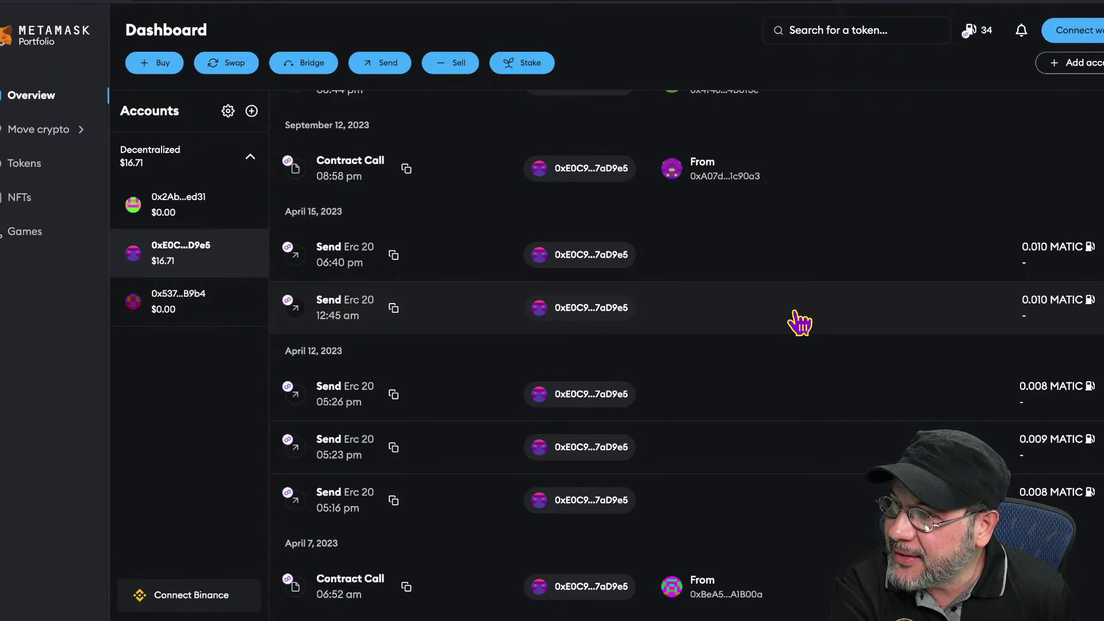
scroll(799, 322, "up", 3)
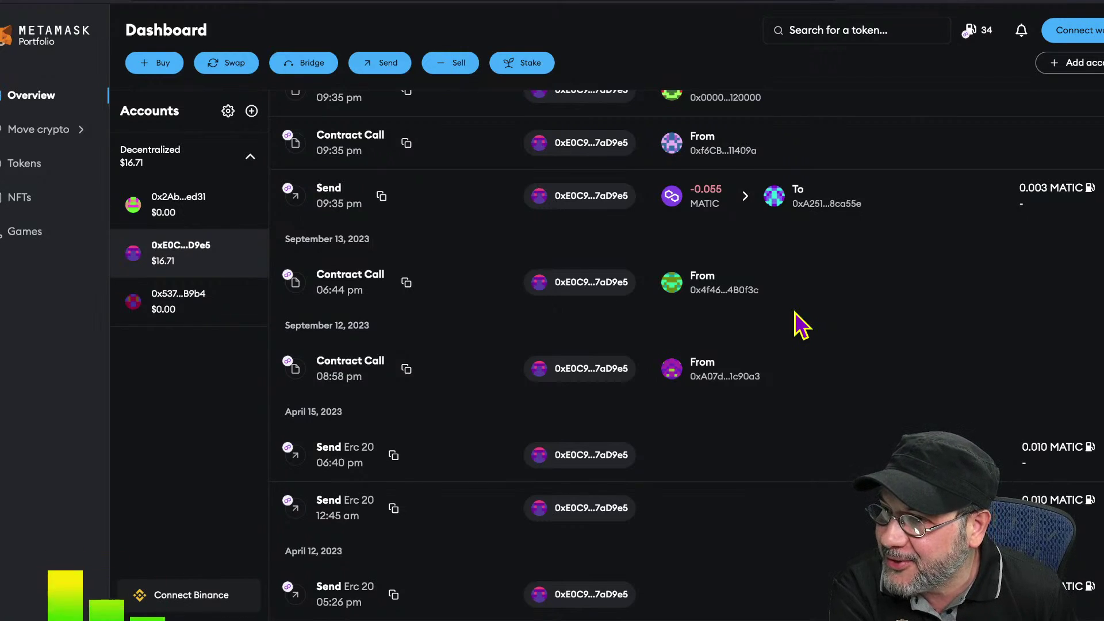
scroll(795, 312, "up", 5)
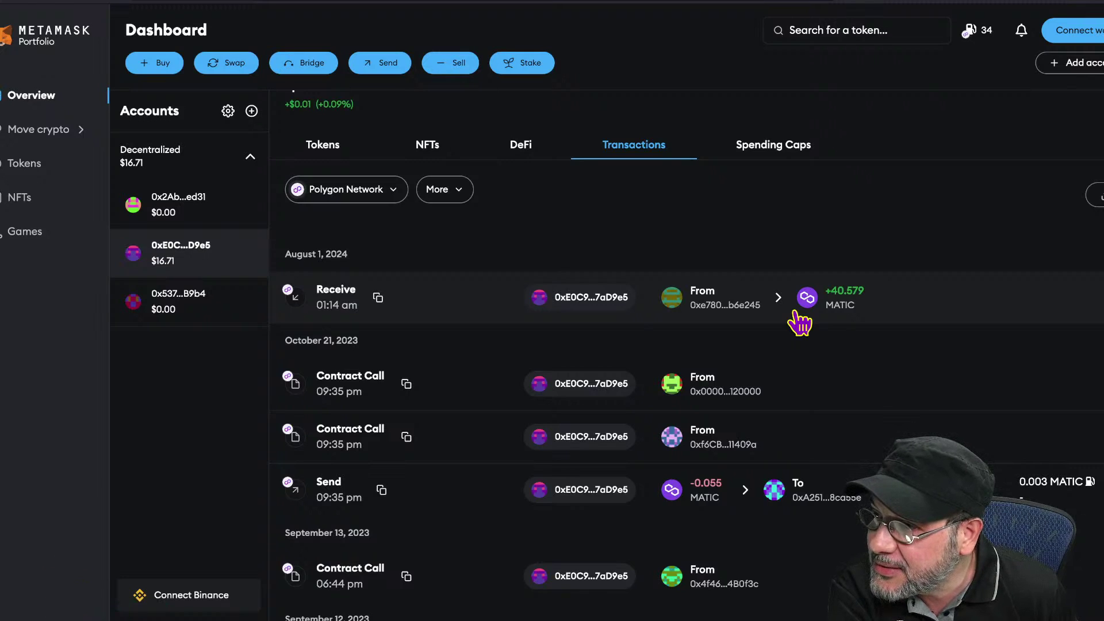
- Open and dismiss the More transaction options menu
left_click(457, 193)
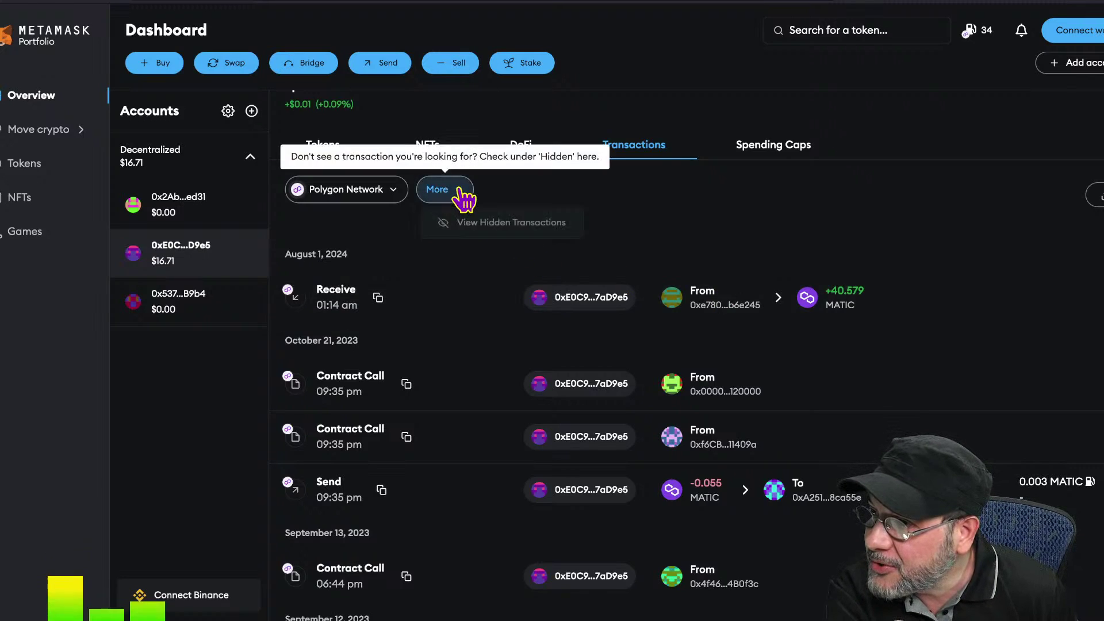
left_click(809, 214)
scroll(914, 348, "down", 3)
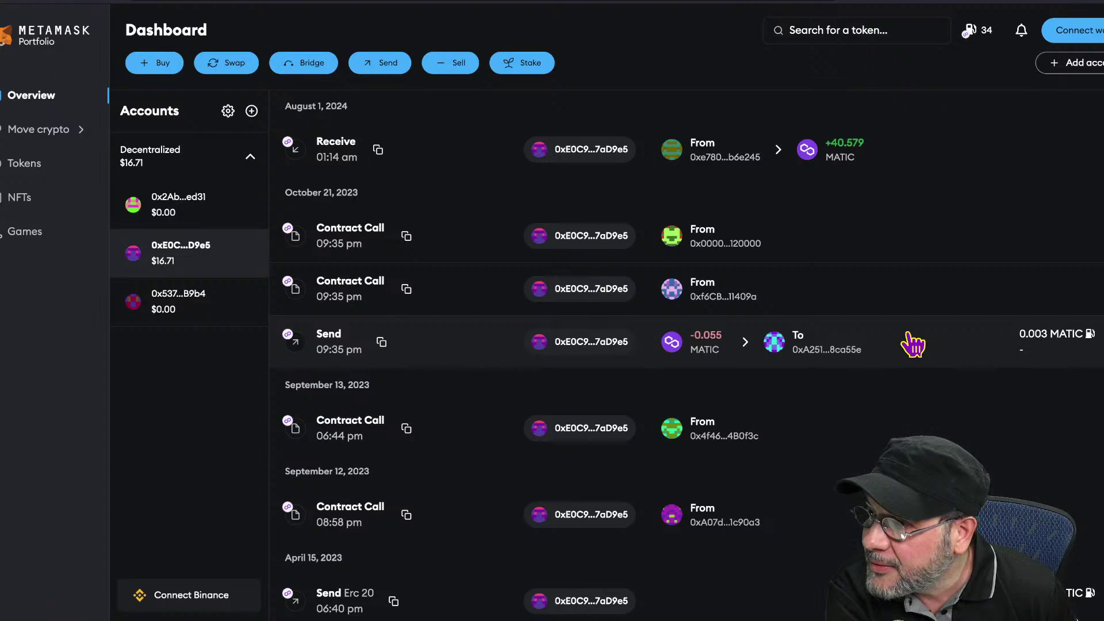
- View the Sep 13, 2023 Contract Call details, scroll through them, and close the modal
mouse_move(592, 436)
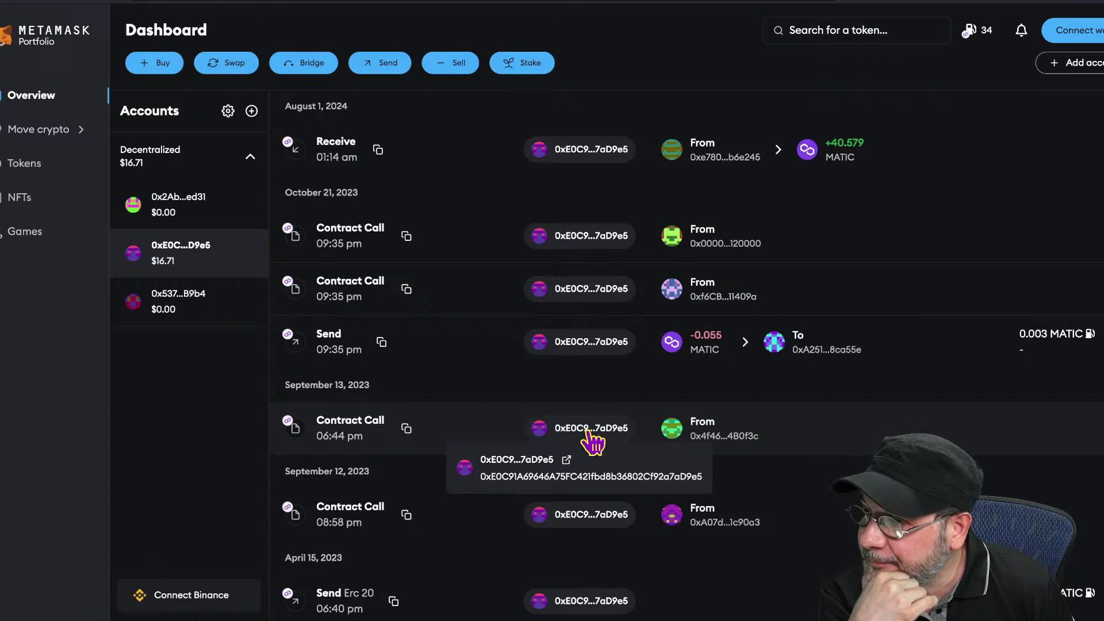
left_click(697, 435)
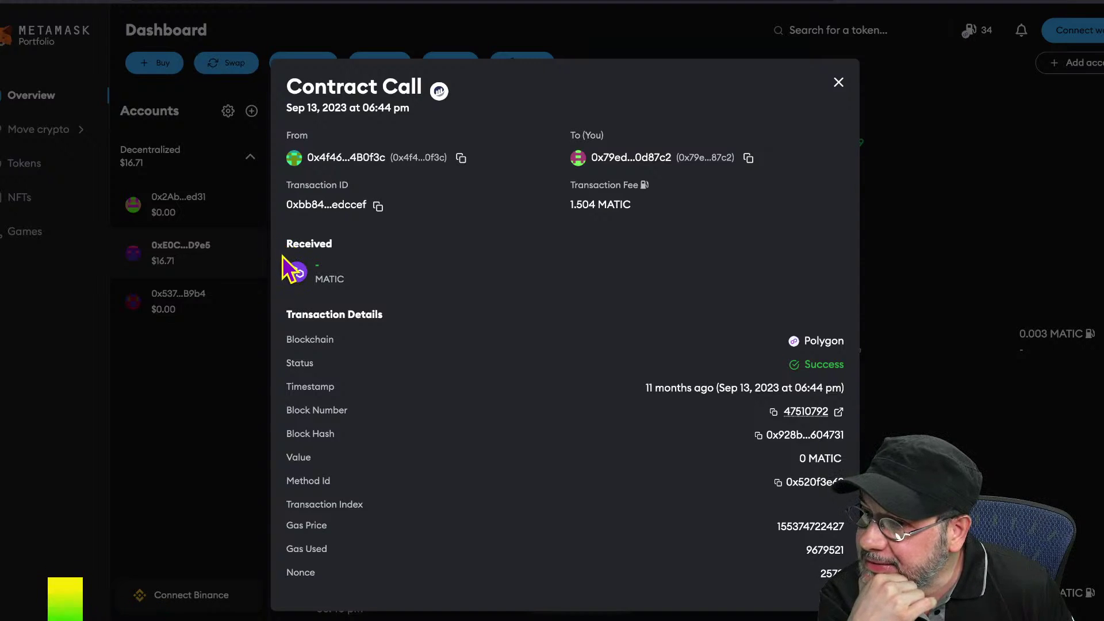
mouse_move(296, 261)
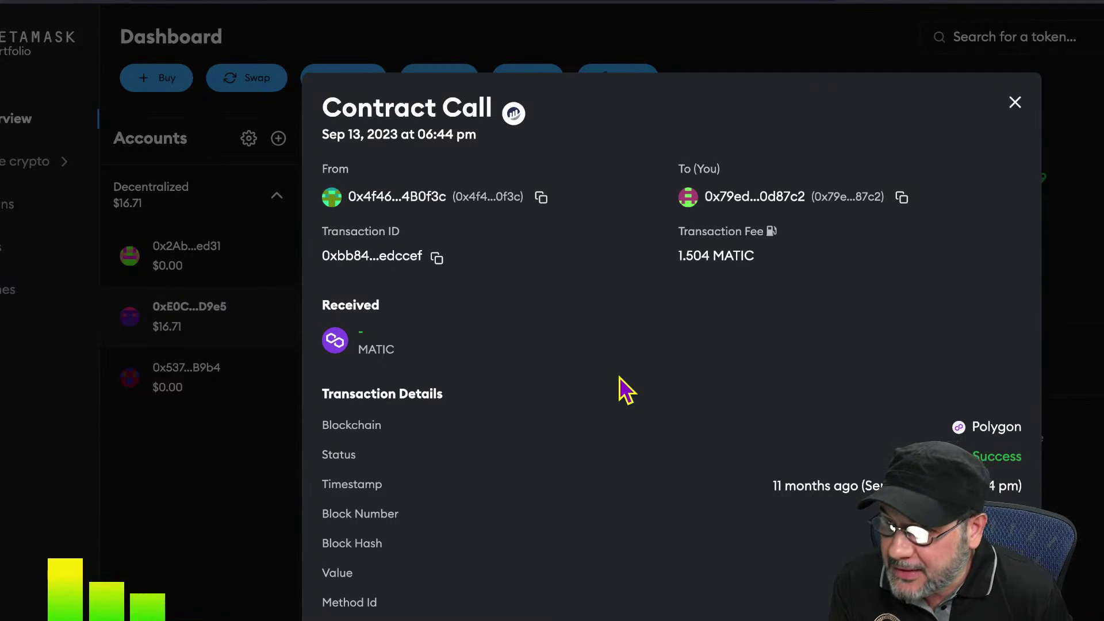
scroll(762, 398, "down", 3)
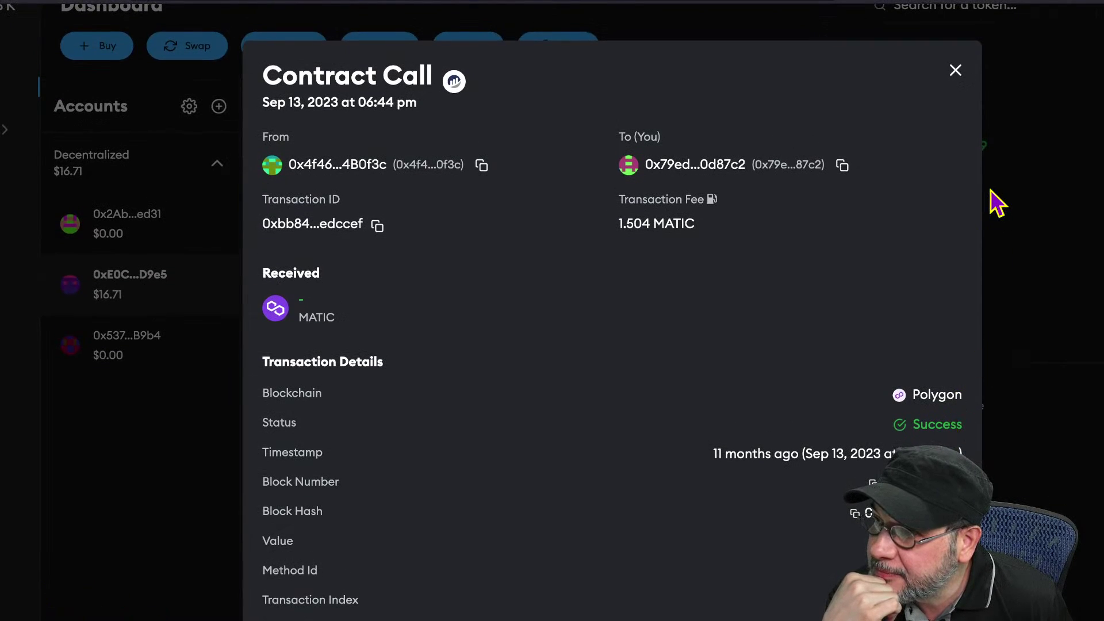
left_click(956, 71)
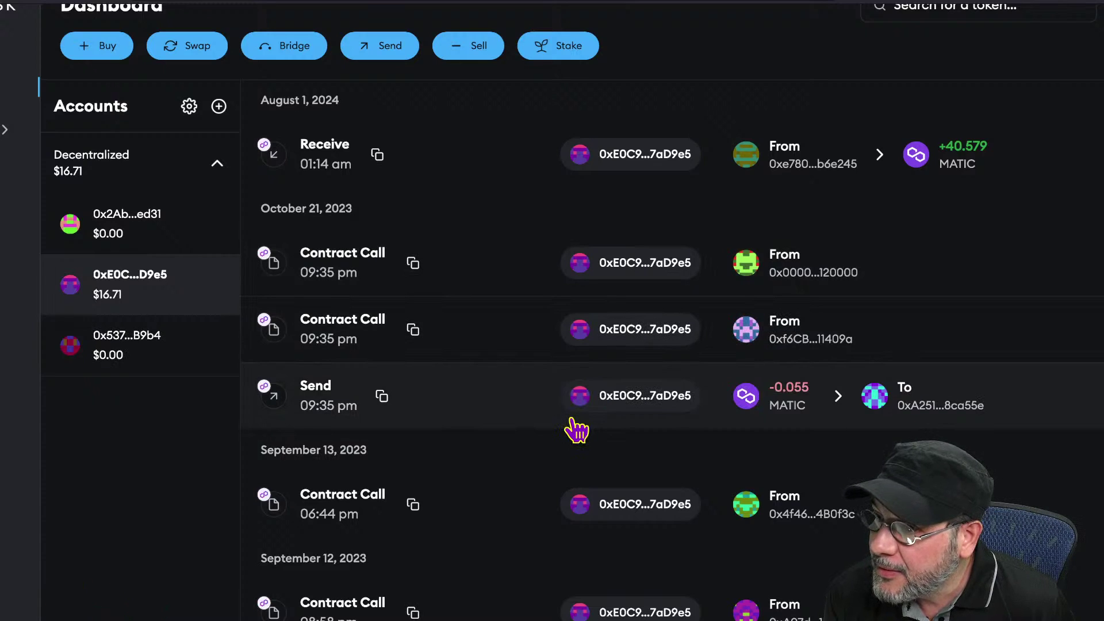
- Inspect and close the April 15 12:45 am Send Erc 20 transaction details
scroll(577, 430, "down", 3)
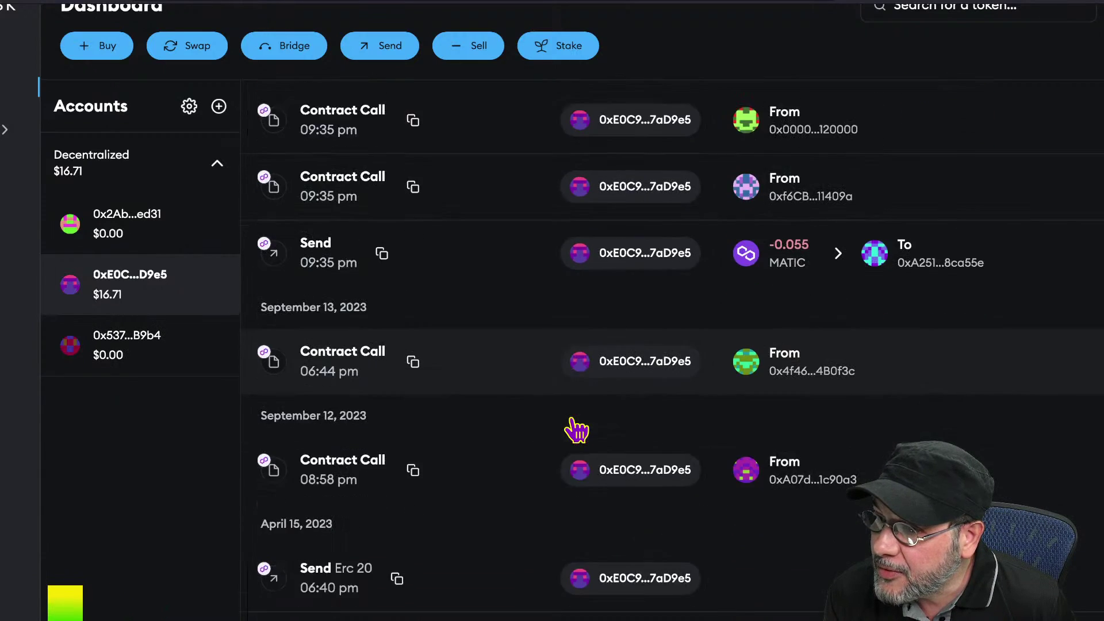
scroll(576, 430, "down", 3)
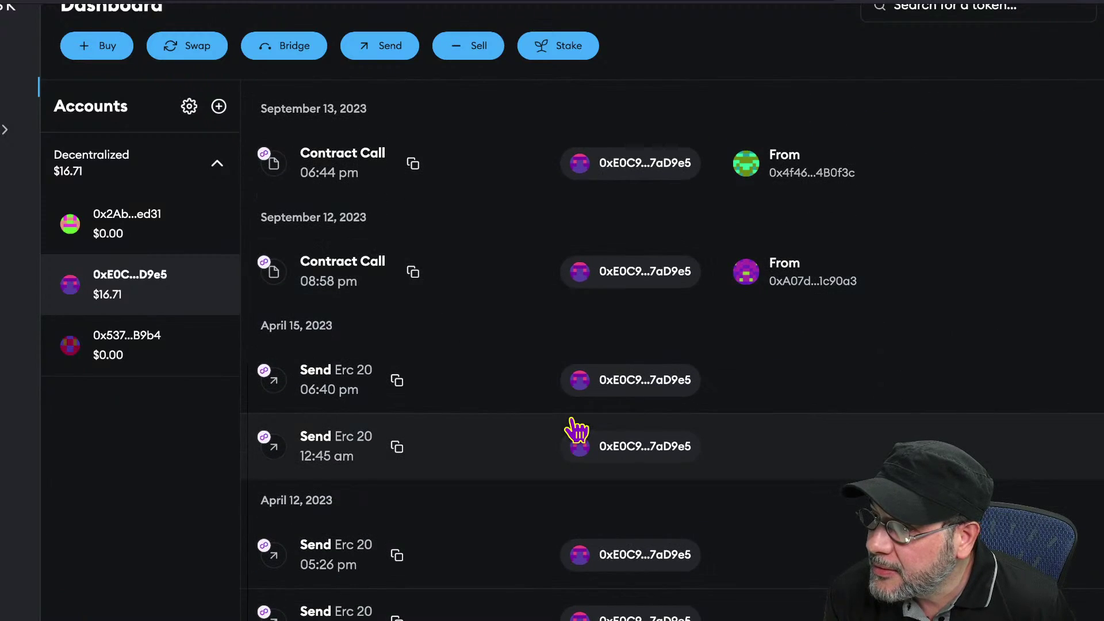
scroll(572, 420, "down", 2)
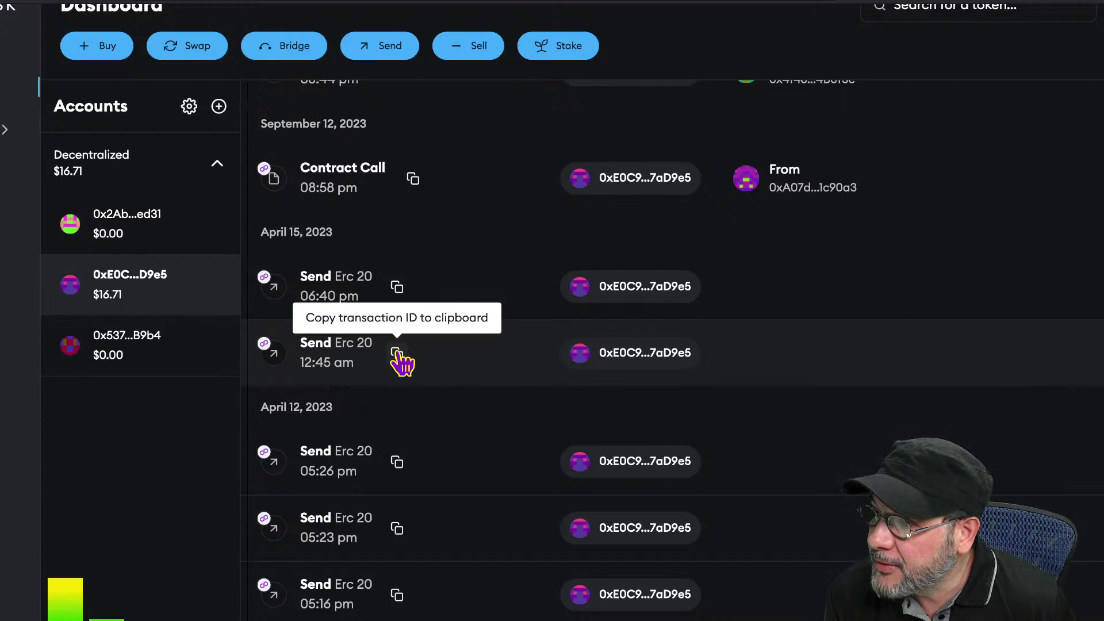
left_click(616, 363)
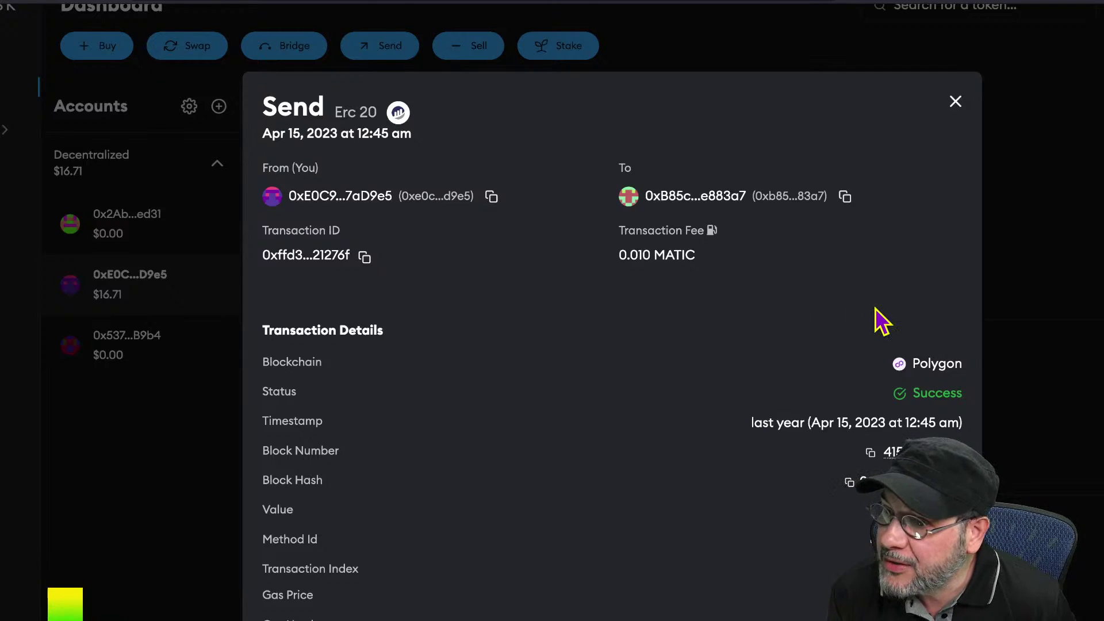
scroll(875, 308, "down", 3)
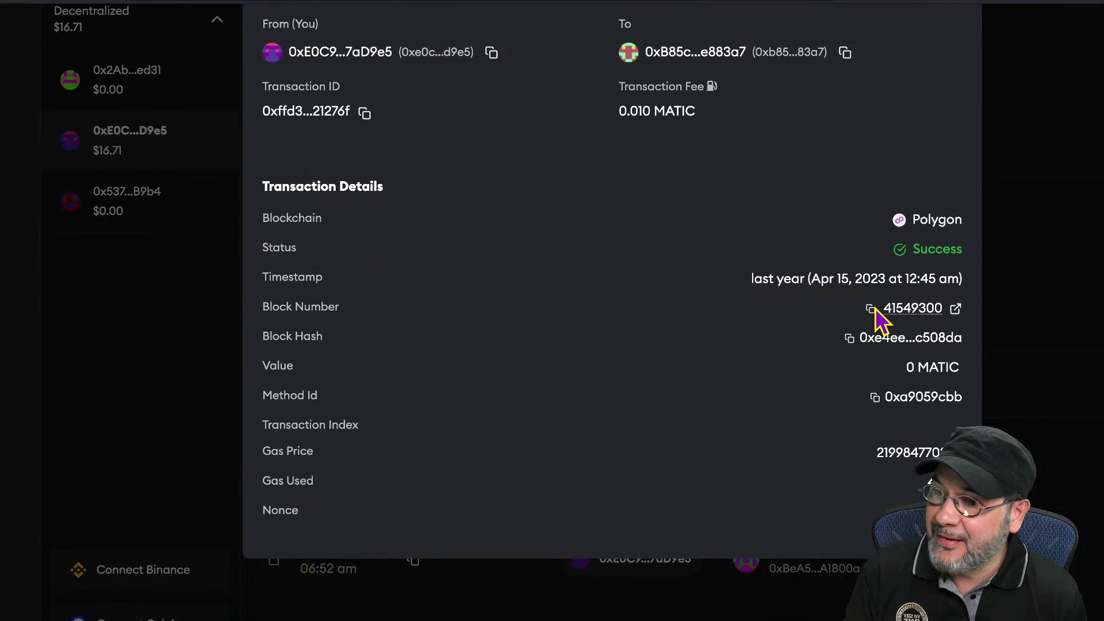
left_click(1021, 331)
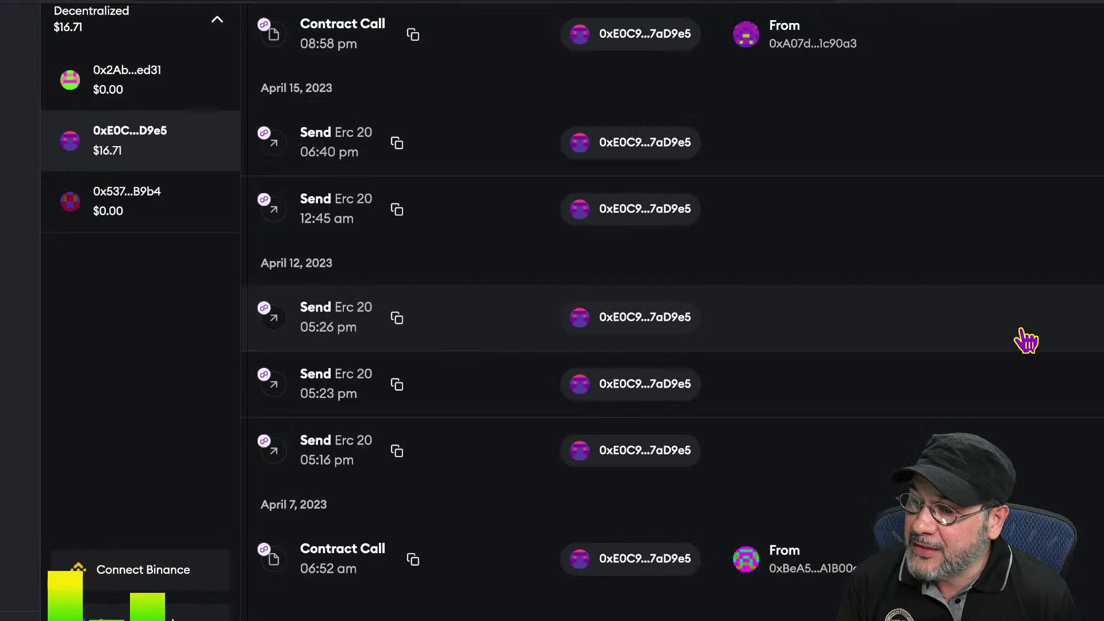
- Return to the top of the history and select the third account in the sidebar
scroll(1021, 330, "up", 2)
scroll(1021, 330, "up", 5)
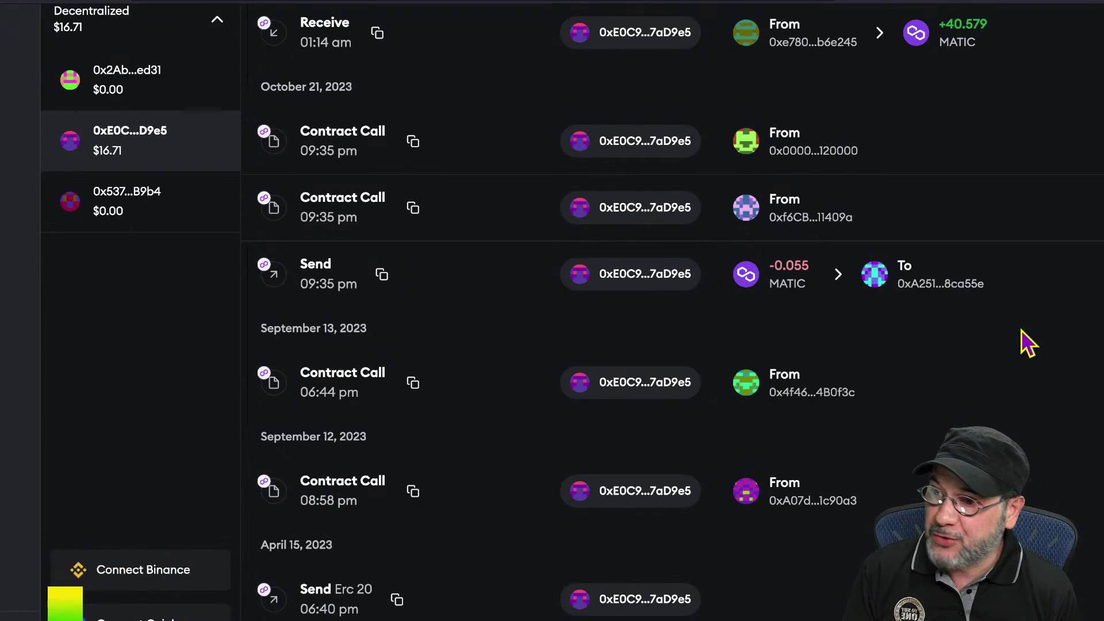
scroll(1021, 330, "up", 4)
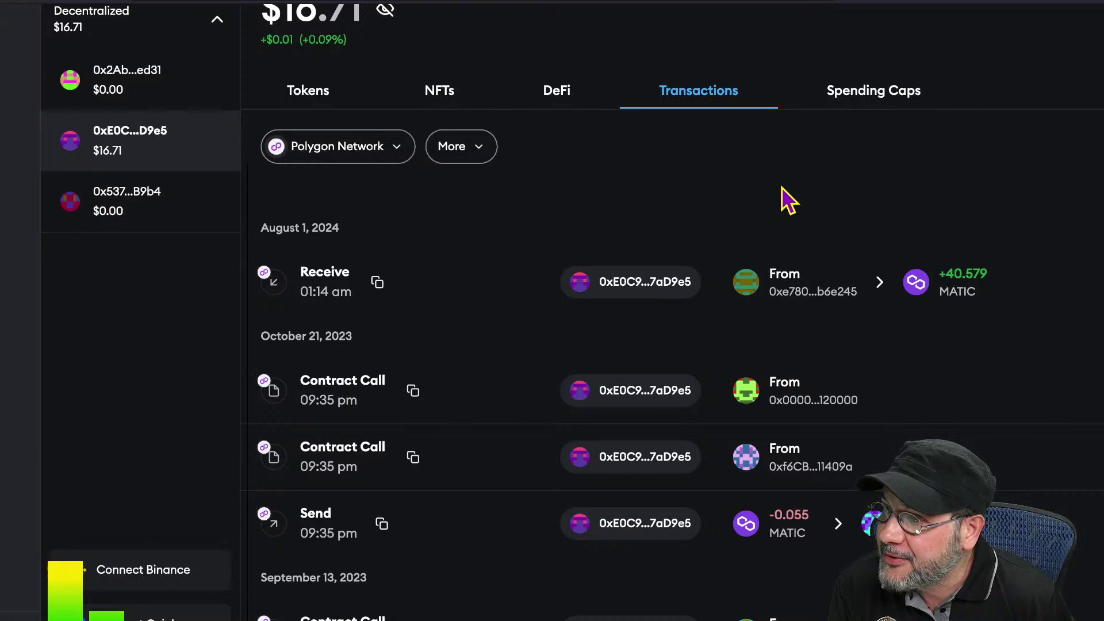
left_click(138, 225)
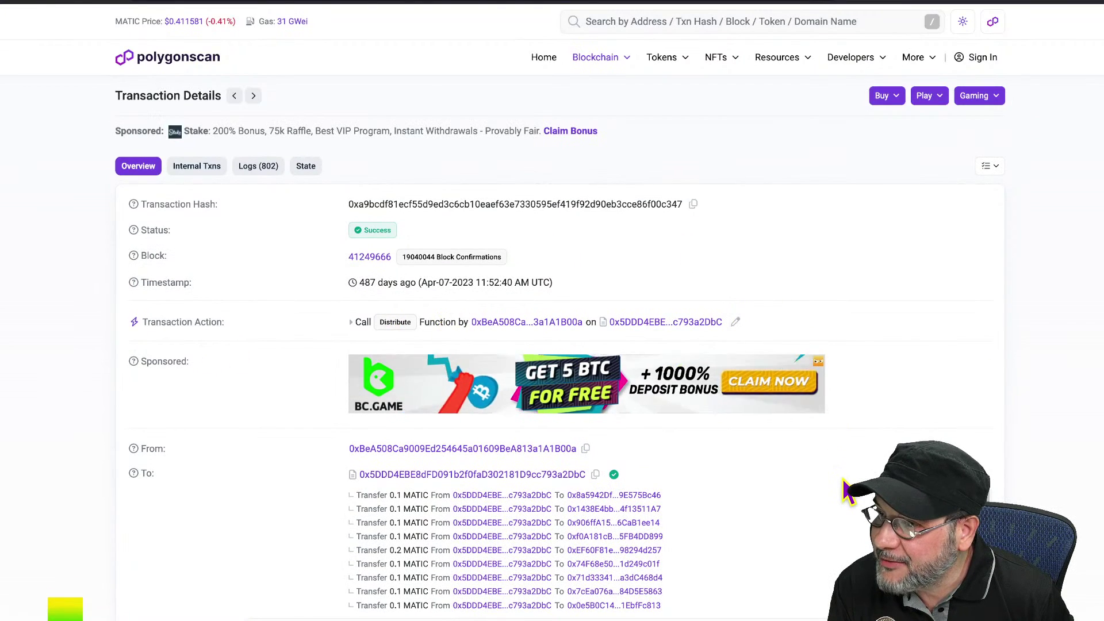
scroll(842, 460, "down", 5)
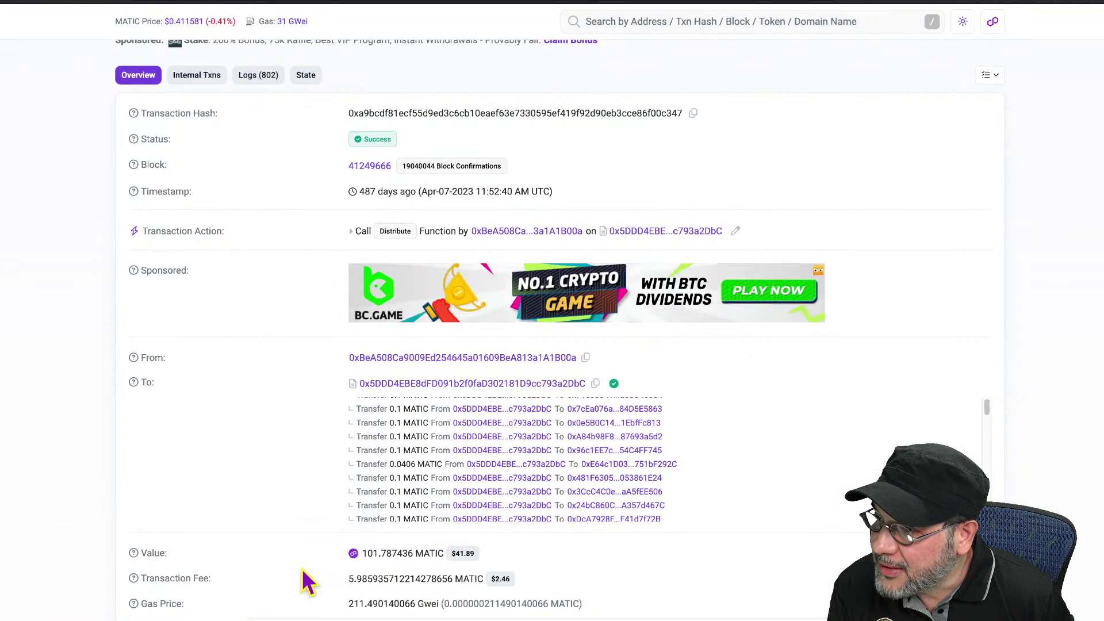
scroll(744, 566, "up", 3)
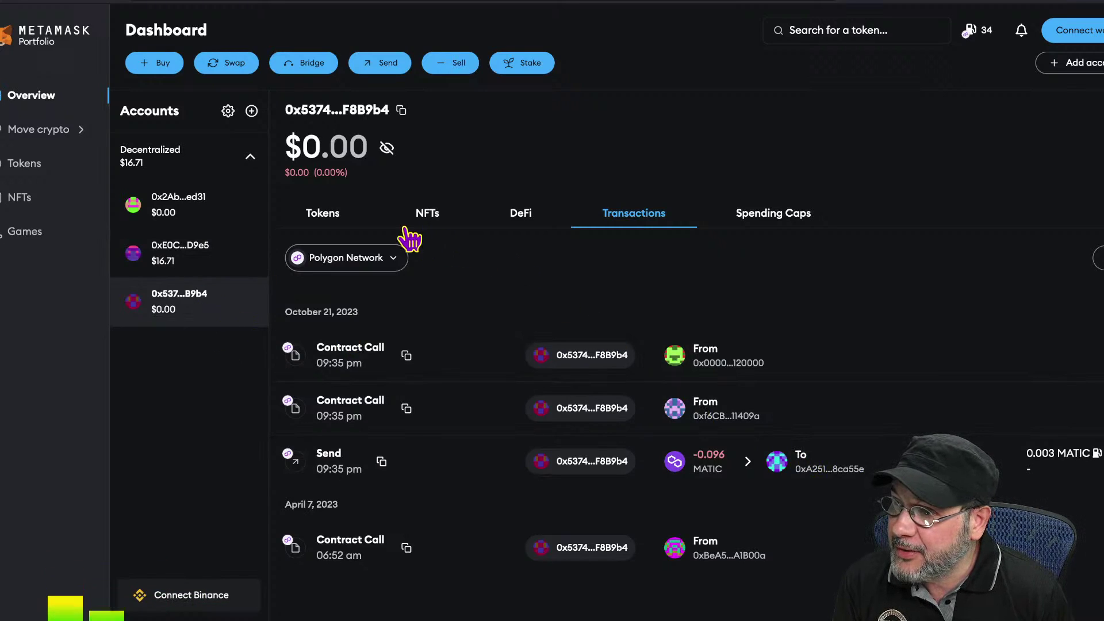
- Check the third wallet's DeFi and Spending Caps tabs, then its Tokens list showing 335.2743 OES
left_click(516, 224)
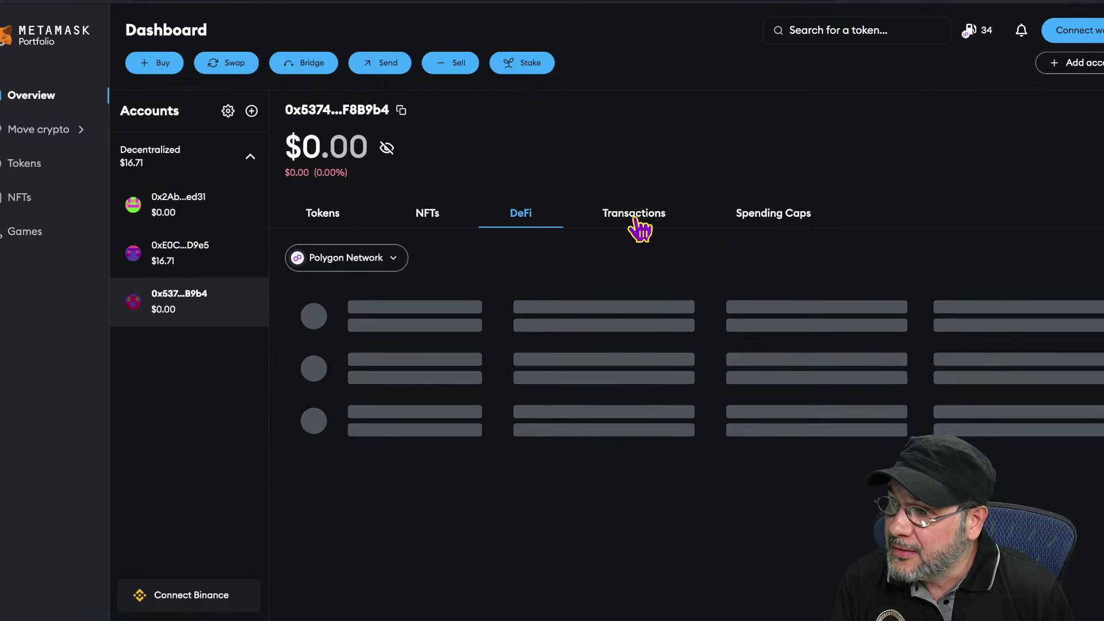
left_click(776, 217)
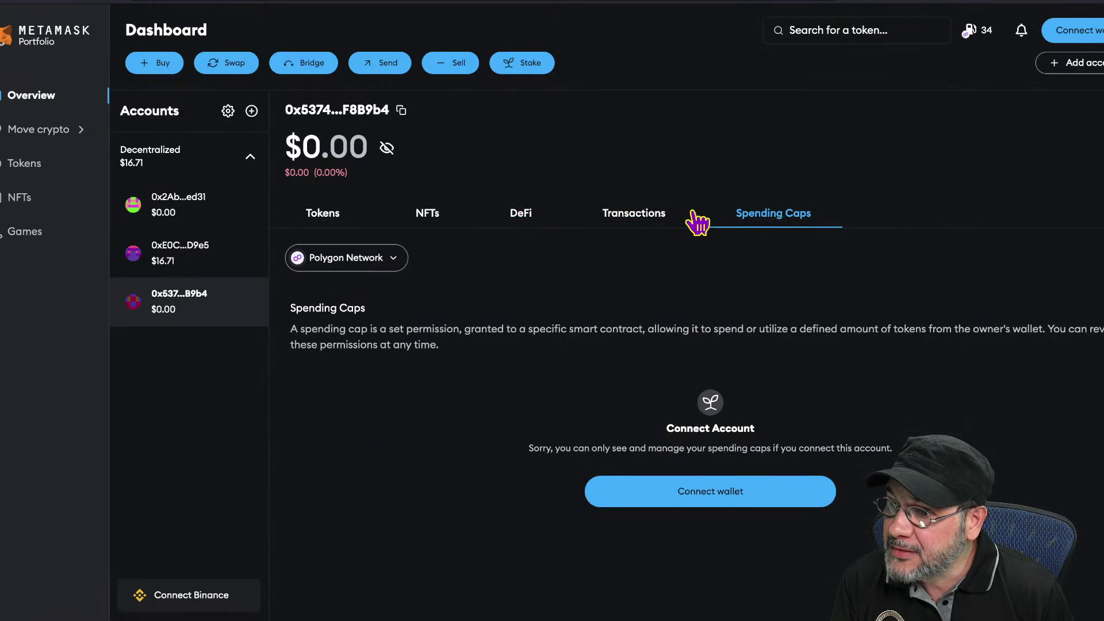
left_click(329, 217)
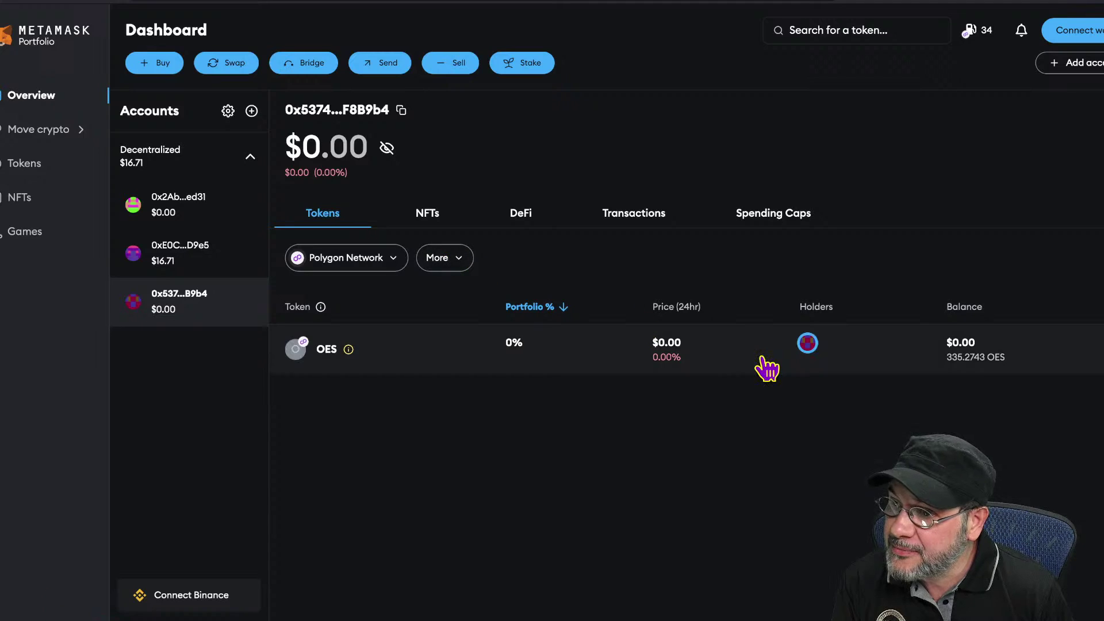